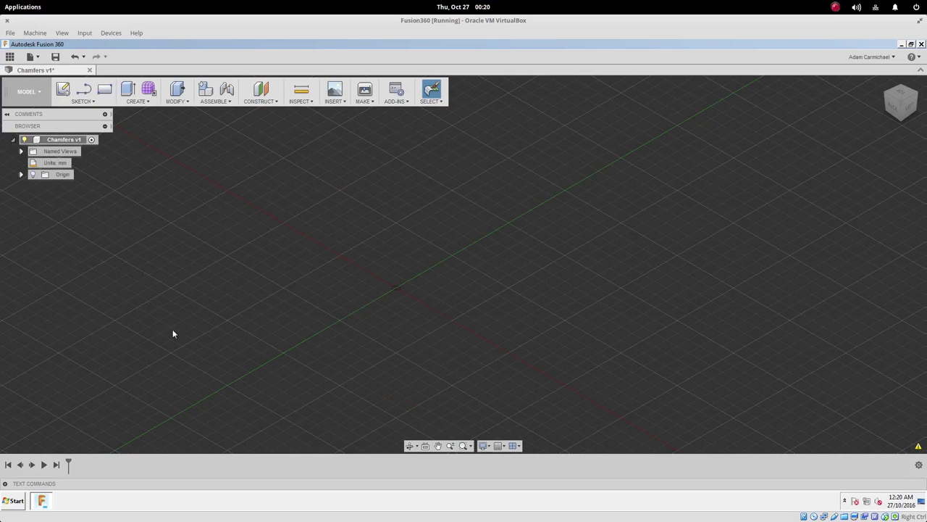
# Sketch a 30 mm diameter circle centred at the origin on the front plane.
pyautogui.moveTo(187, 266); pyautogui.dragTo(275, 247, button='middle')
pyautogui.keyDown('shift'); pyautogui.moveTo(471, 263); pyautogui.dragTo(456, 232, button='middle'); pyautogui.keyUp('shift')
pyautogui.click(883, 84)
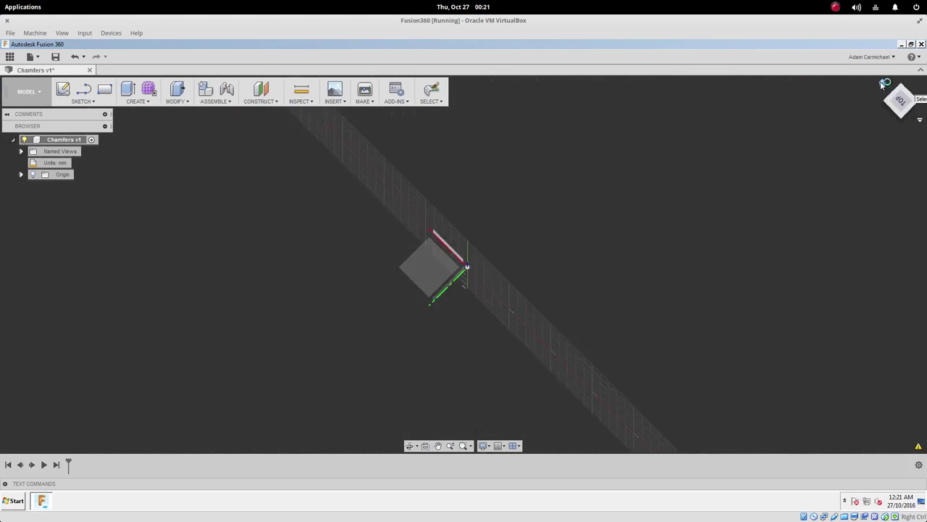
pyautogui.click(493, 261)
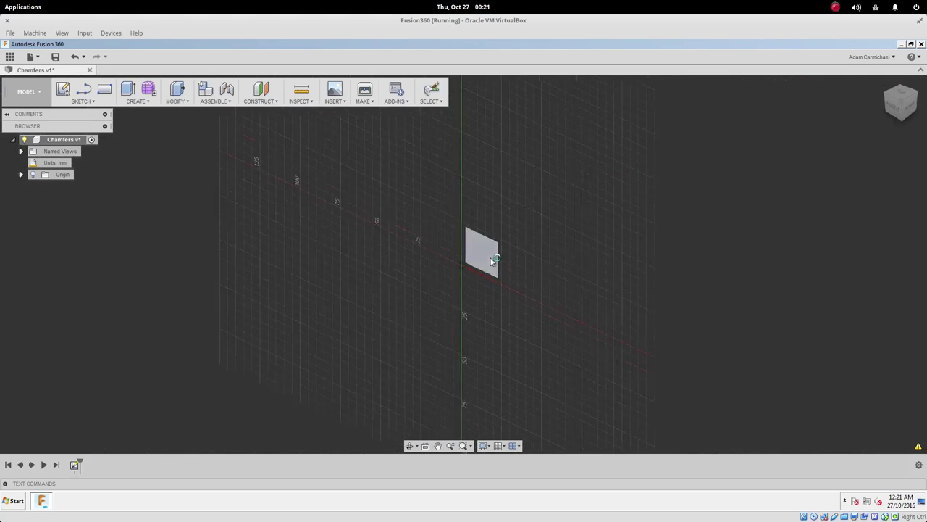
pyautogui.press('c')
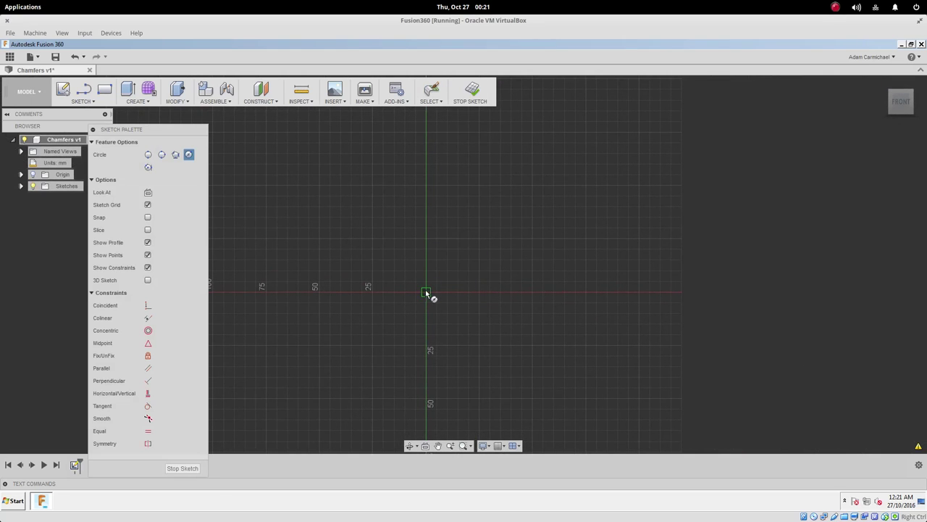
pyautogui.click(426, 293)
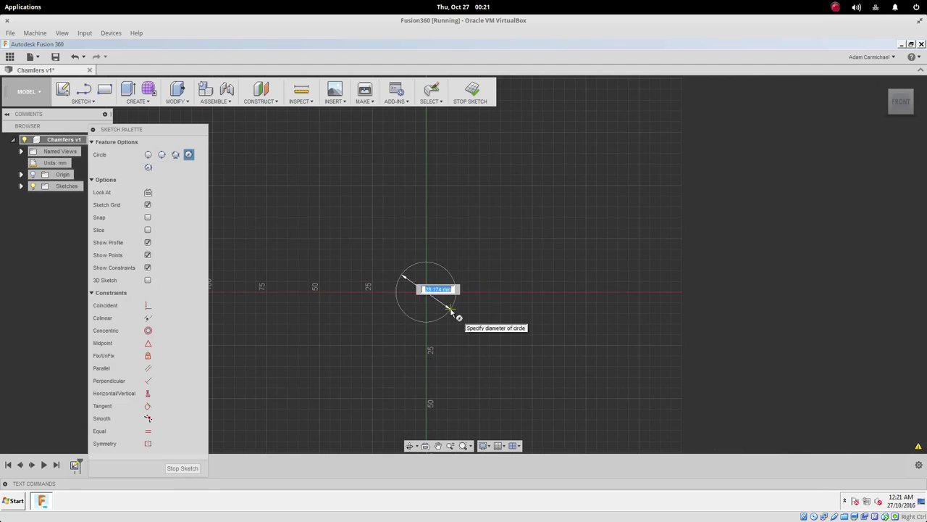
pyautogui.write('30')
pyautogui.press('Tab')
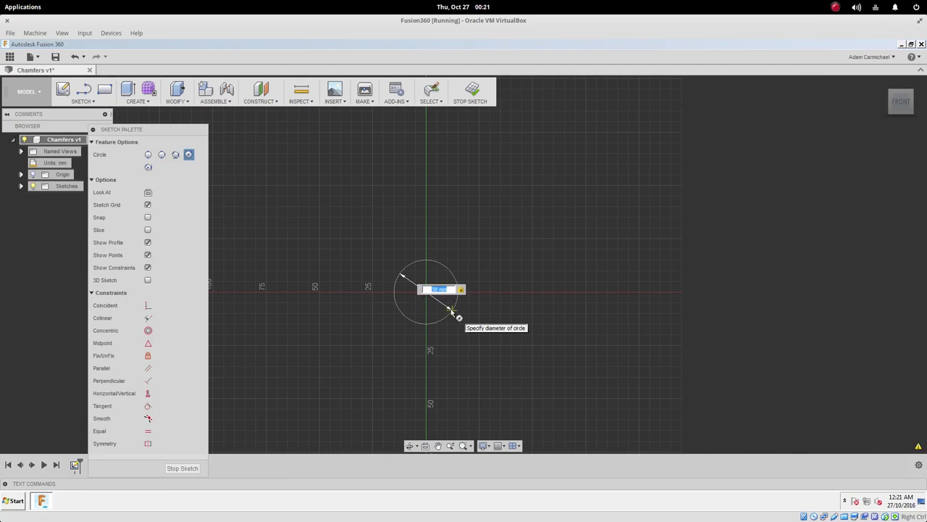
pyautogui.press('Return')
pyautogui.press('Escape')
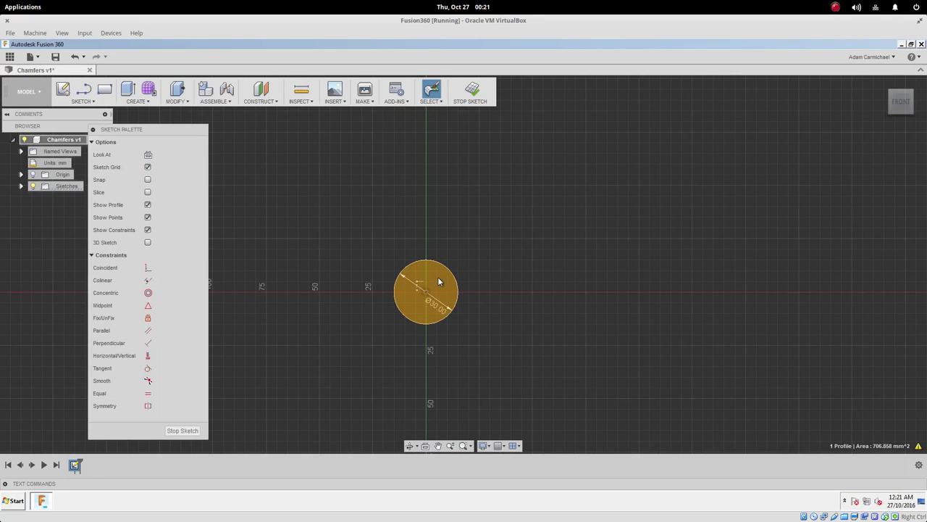
# Extrude the circle 10 mm into a solid cylinder.
pyautogui.press('e')
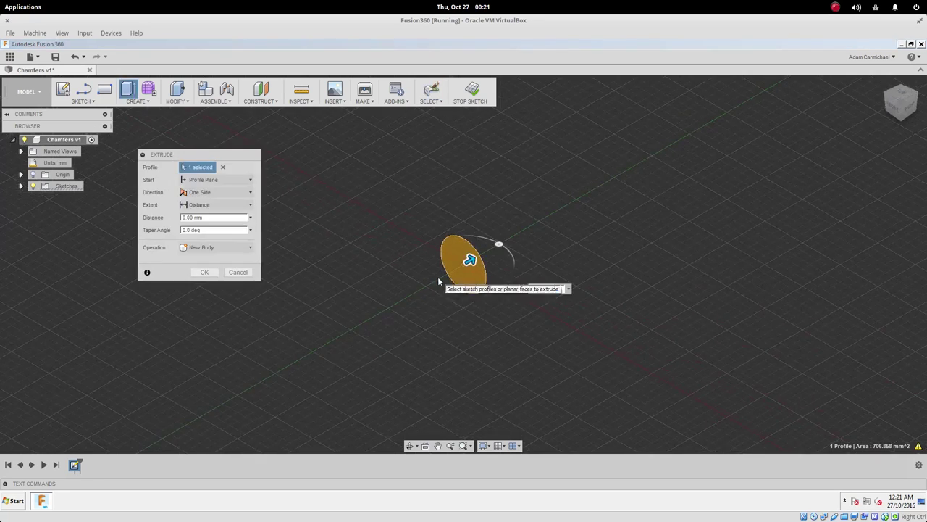
pyautogui.moveTo(472, 261); pyautogui.dragTo(442, 277)
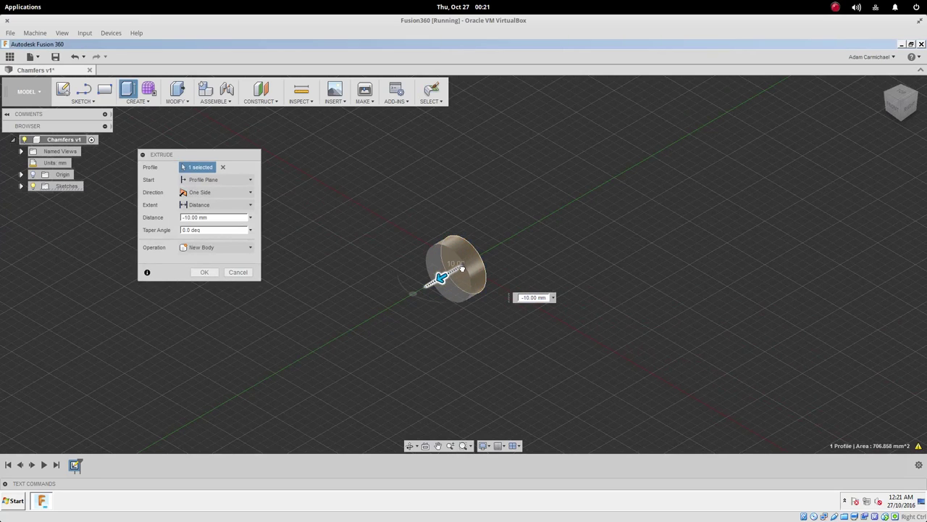
pyautogui.click(203, 273)
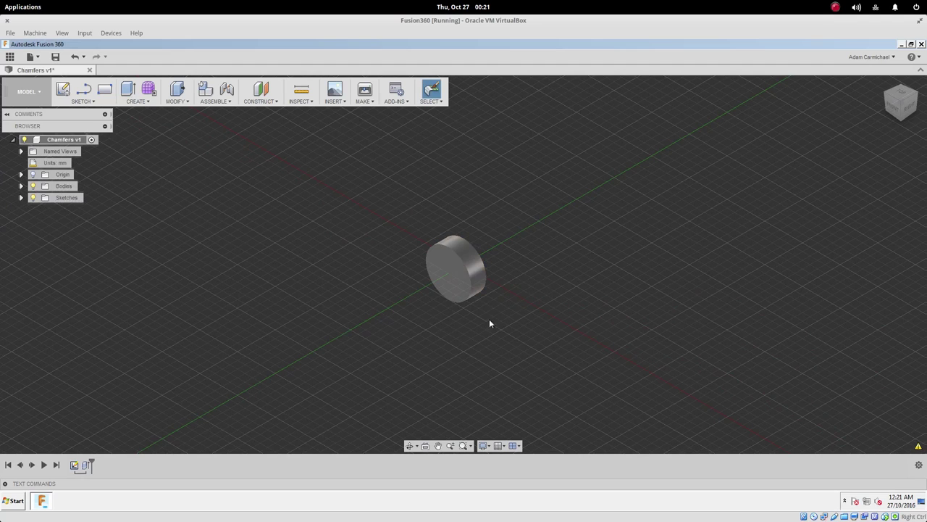
pyautogui.click(447, 281)
# Draw a 16 mm circle at the disc face's centre and extrude it 50 mm as a joined shaft.
pyautogui.press('c')
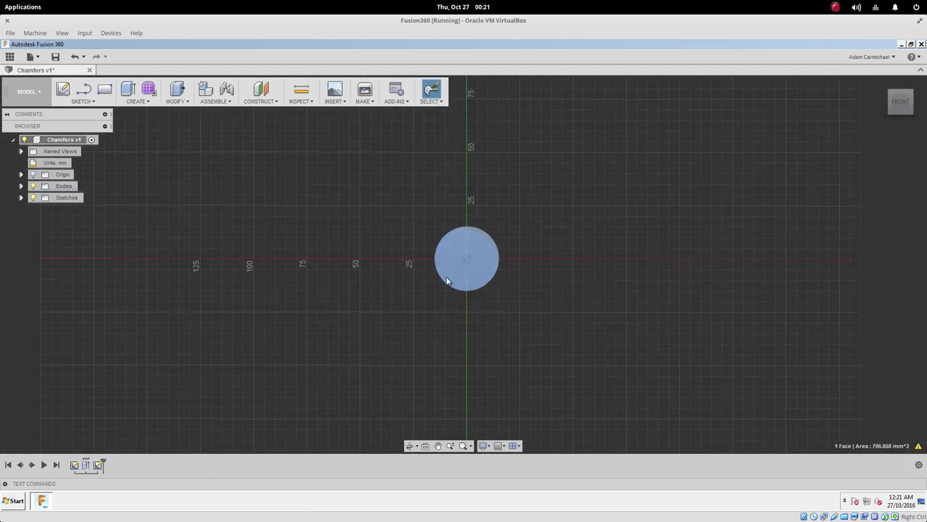
pyautogui.click(466, 259)
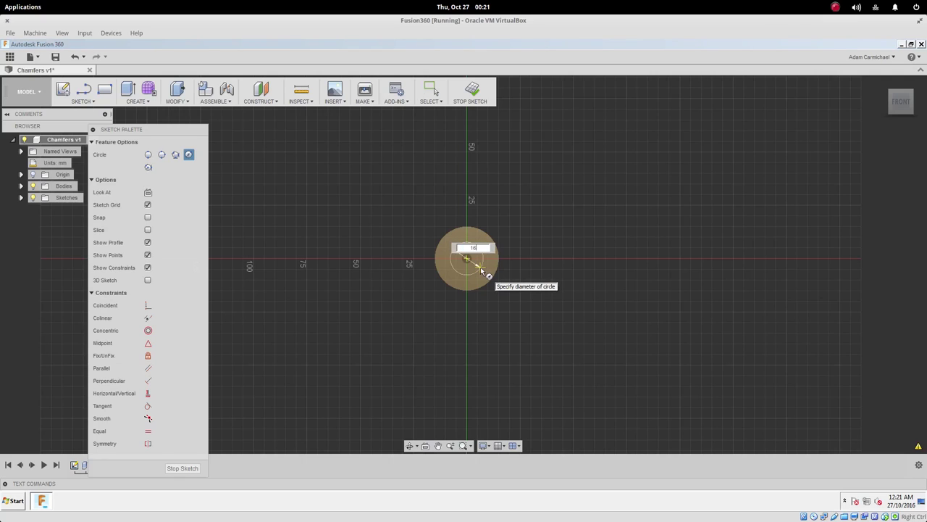
pyautogui.click(482, 271)
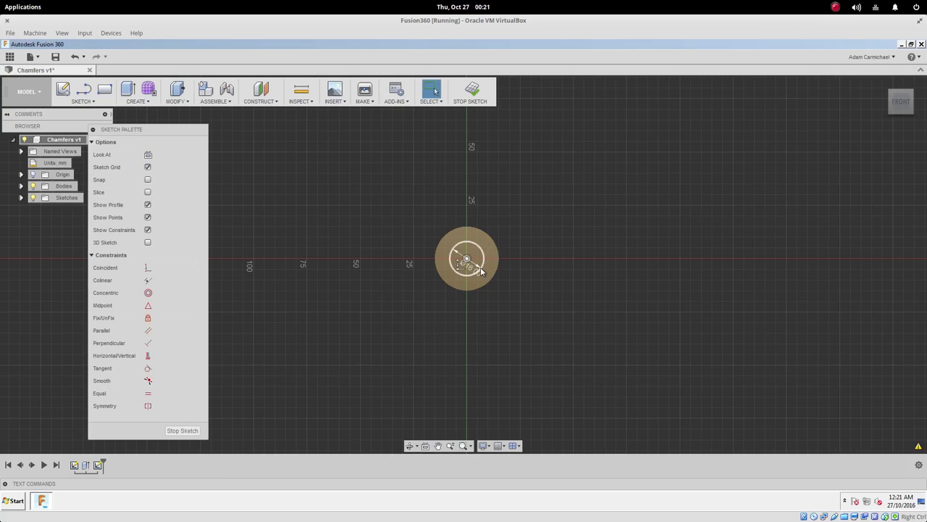
pyautogui.press('e')
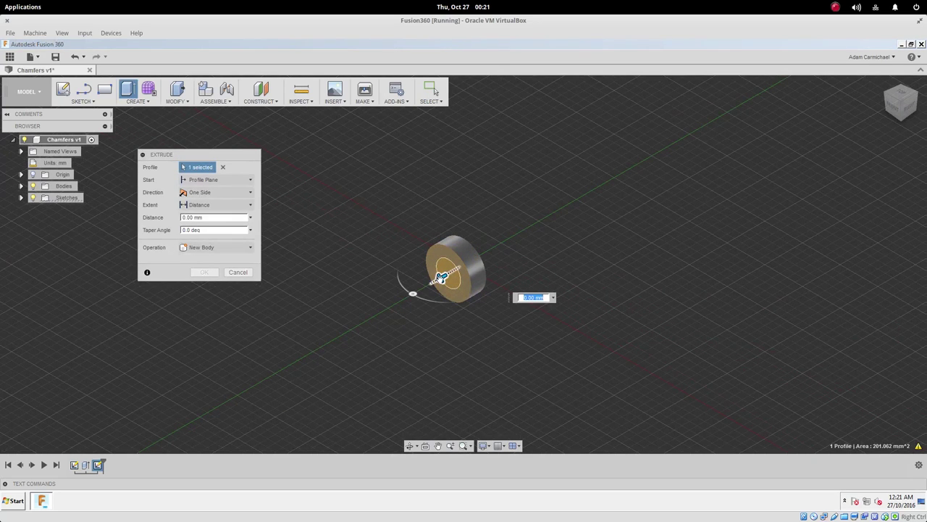
pyautogui.moveTo(438, 279); pyautogui.dragTo(357, 316)
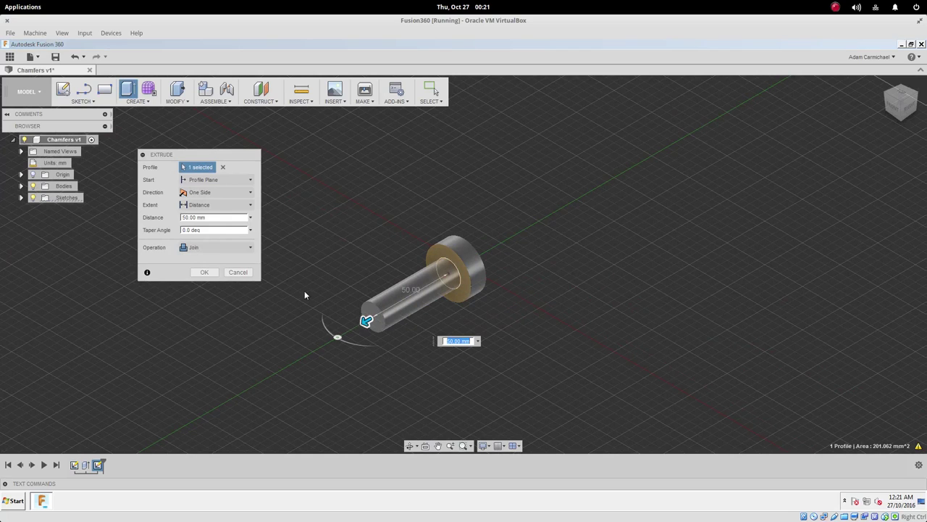
pyautogui.click(206, 272)
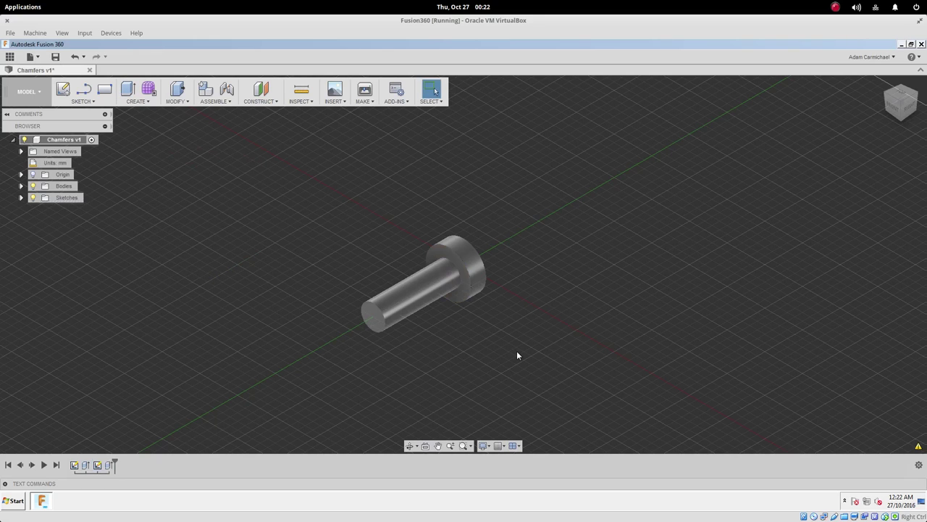
pyautogui.click(378, 308)
pyautogui.click(464, 267)
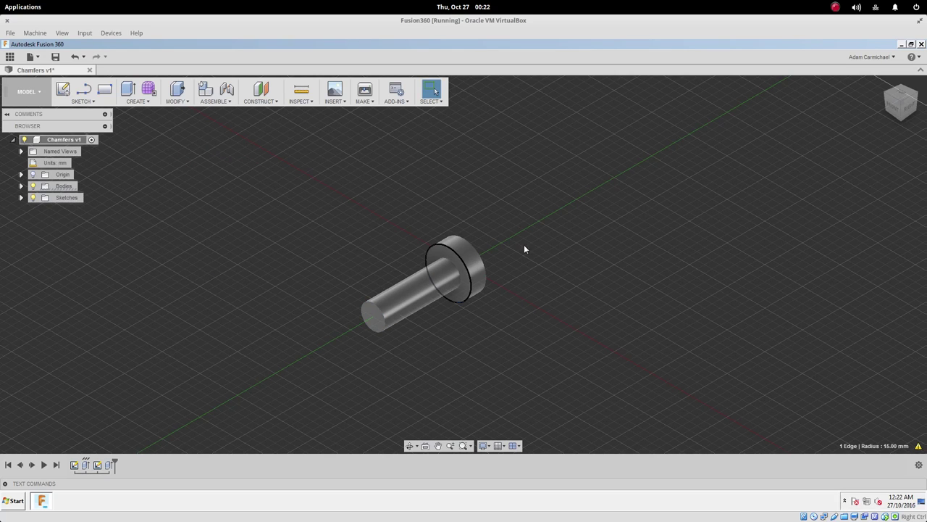
pyautogui.click(916, 95)
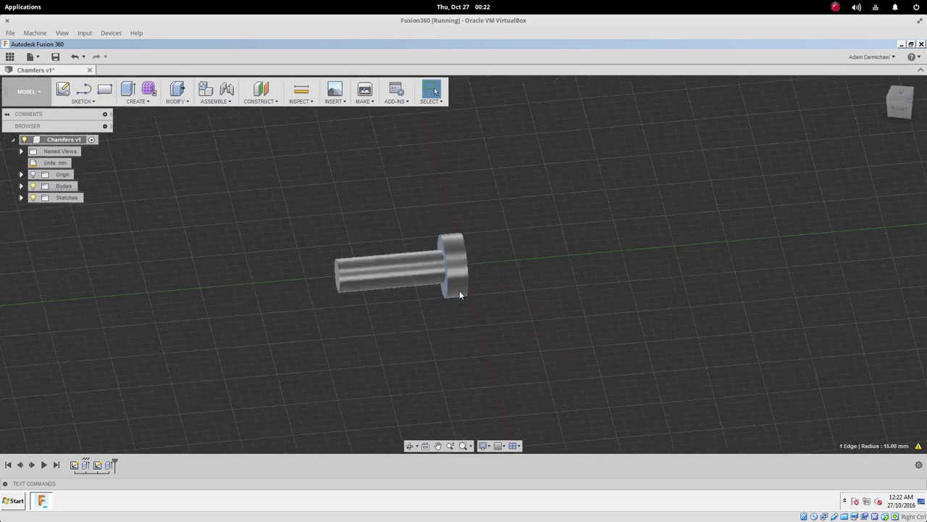
pyautogui.click(471, 265)
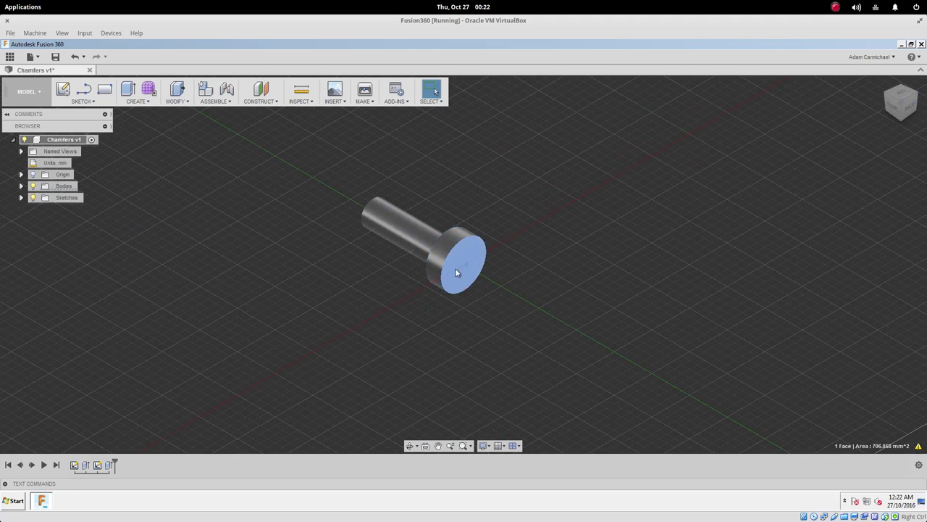
pyautogui.click(888, 97)
pyautogui.click(419, 290)
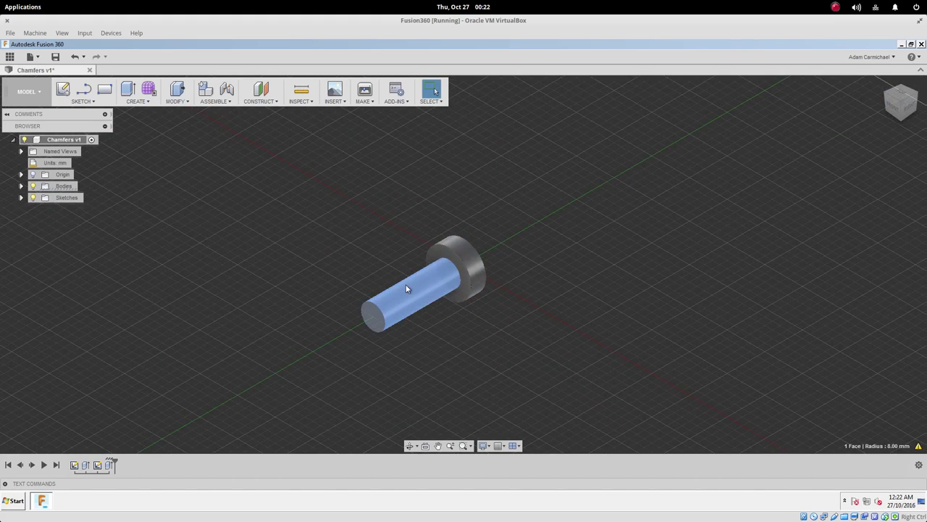
pyautogui.scroll(5, 443, 266)
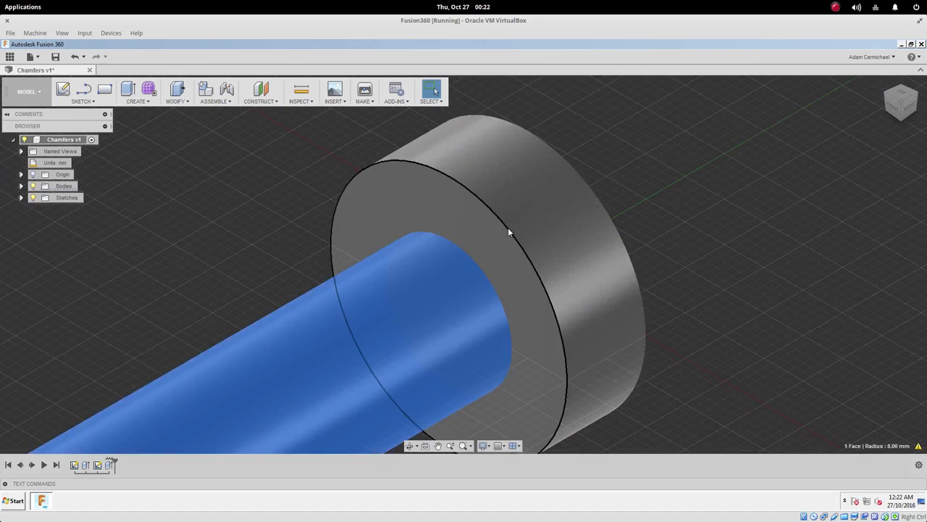
pyautogui.click(508, 227)
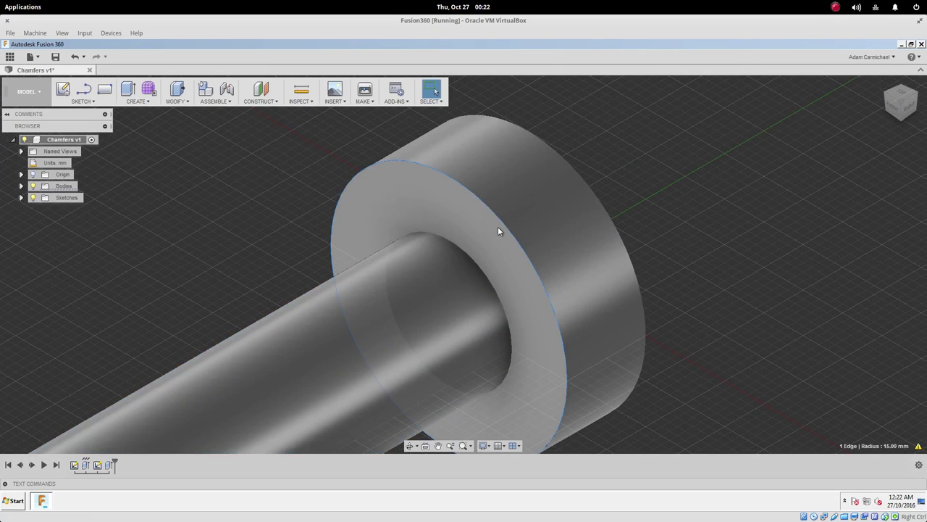
pyautogui.click(392, 302)
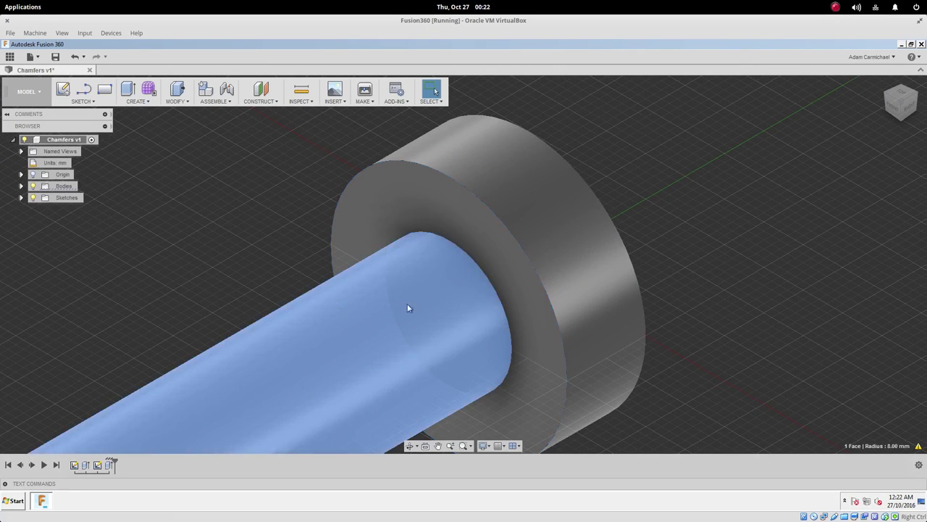
pyautogui.click(534, 267)
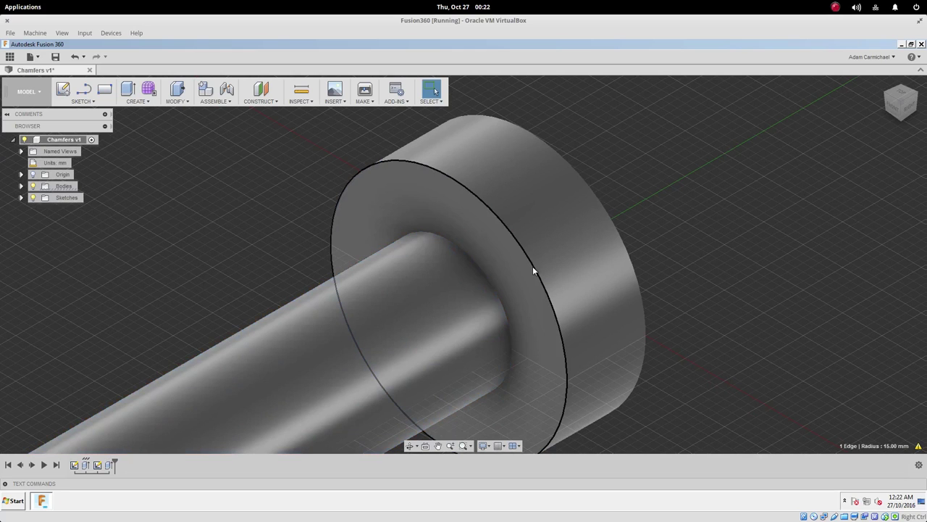
pyautogui.scroll(-5, 533, 269)
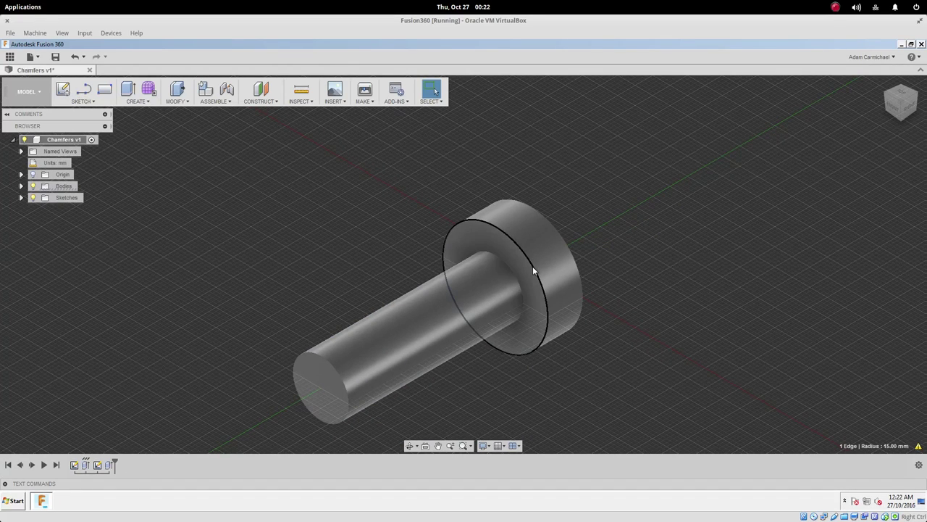
# Chamfer the shaft's end edge with a 2 mm equal distance.
pyautogui.click(332, 370)
pyautogui.click(184, 101)
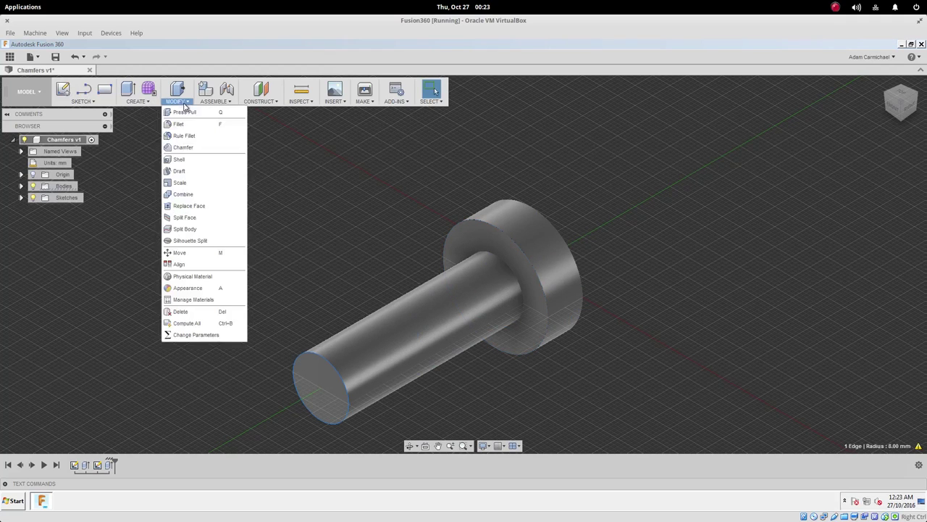
pyautogui.click(183, 147)
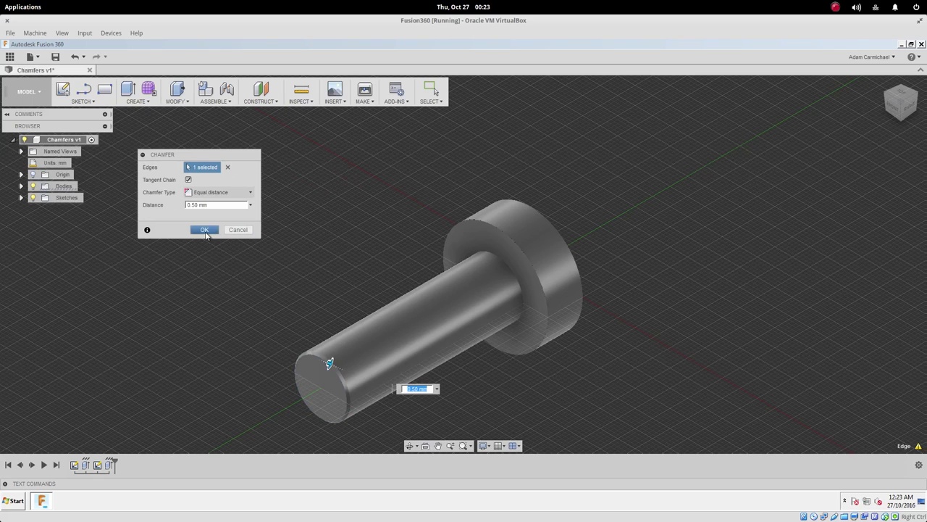
pyautogui.click(210, 205)
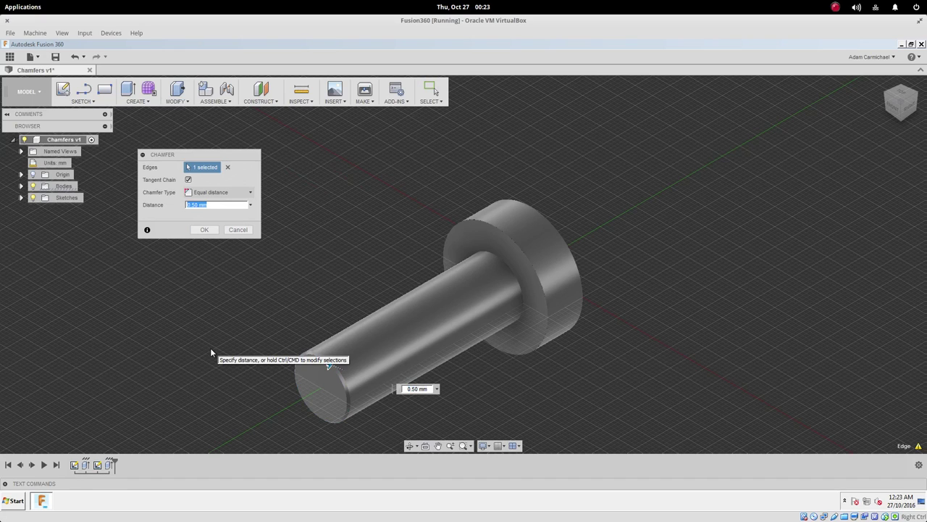
pyautogui.write('2')
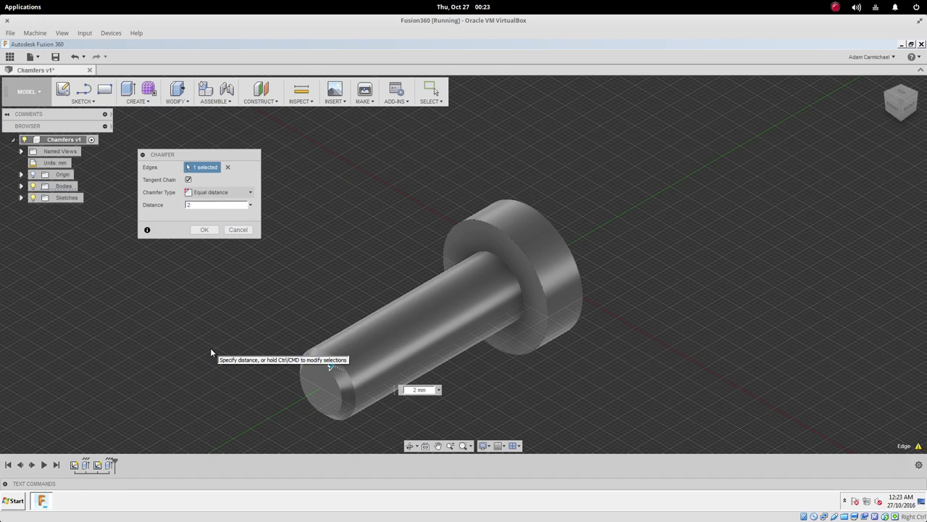
pyautogui.click(210, 230)
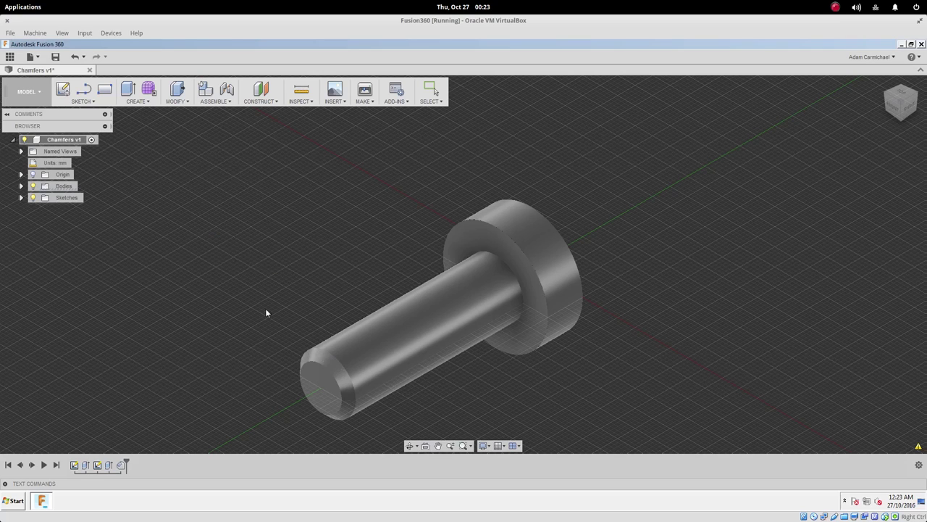
# Add a full-length M16x2 ISO metric thread to the shank, then select both head edges.
pyautogui.click(363, 342)
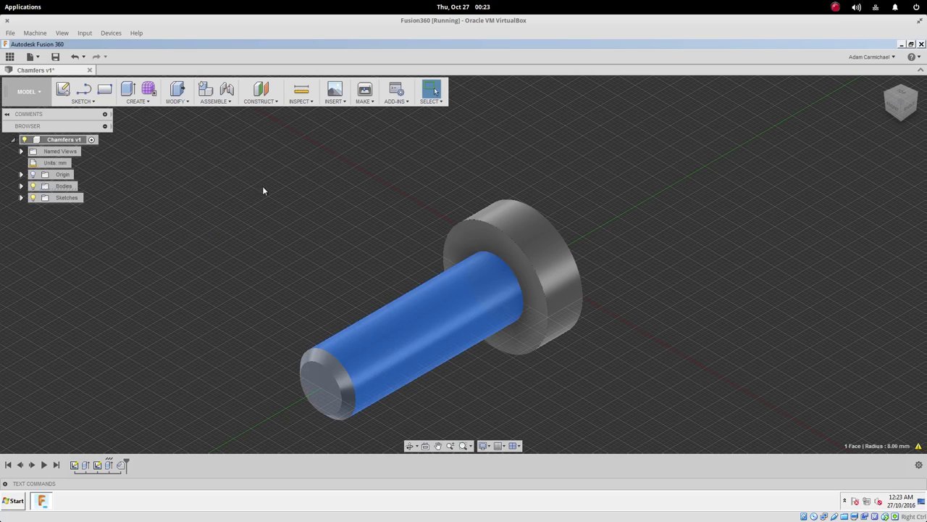
pyautogui.click(138, 96)
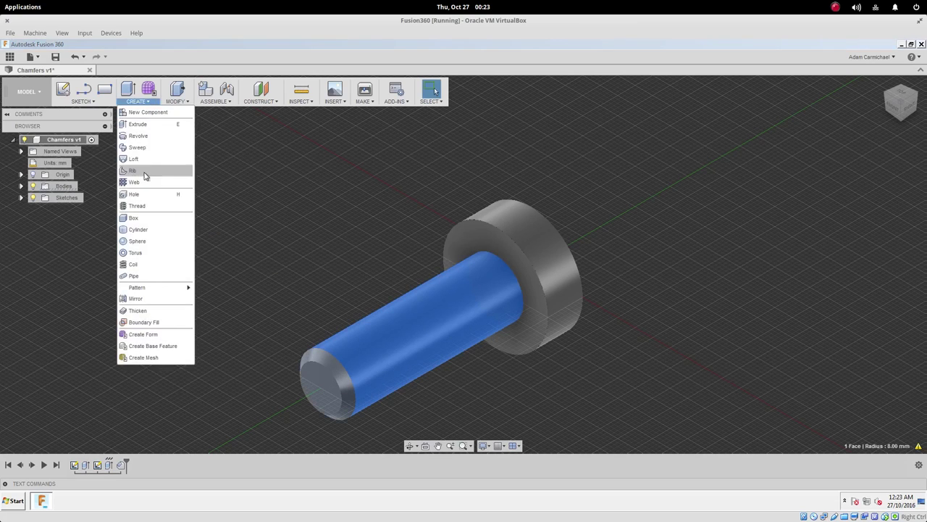
pyautogui.click(143, 210)
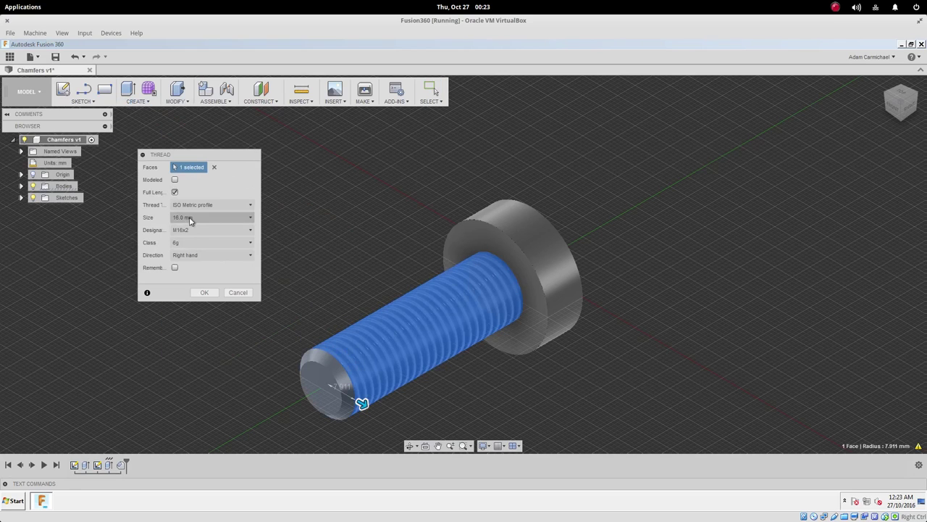
pyautogui.click(205, 292)
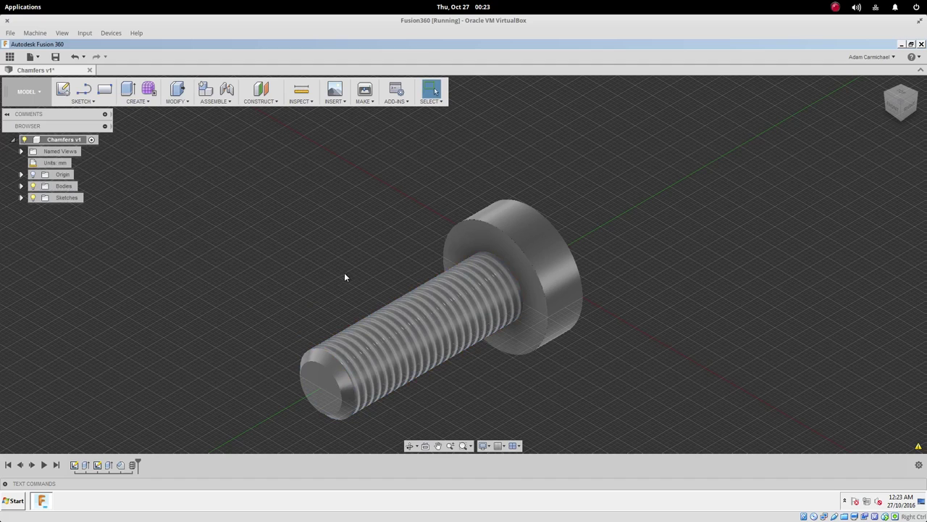
pyautogui.click(532, 265)
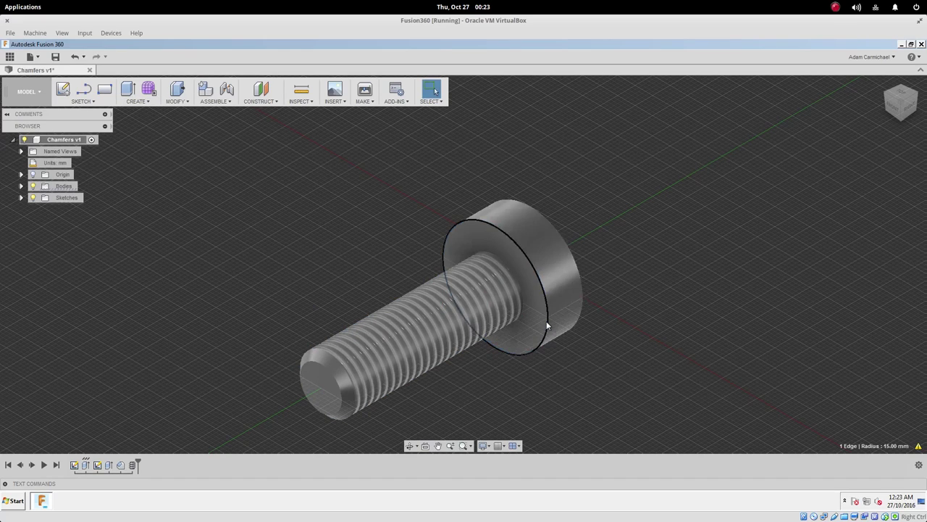
pyautogui.click(579, 268)
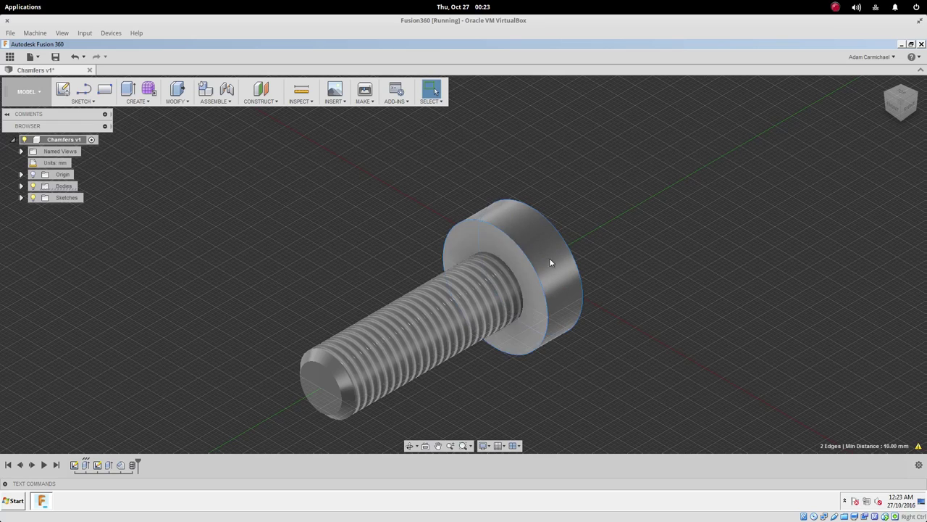
# Chamfer the front and rear circular head edges by 0.25 mm.
pyautogui.click(537, 273)
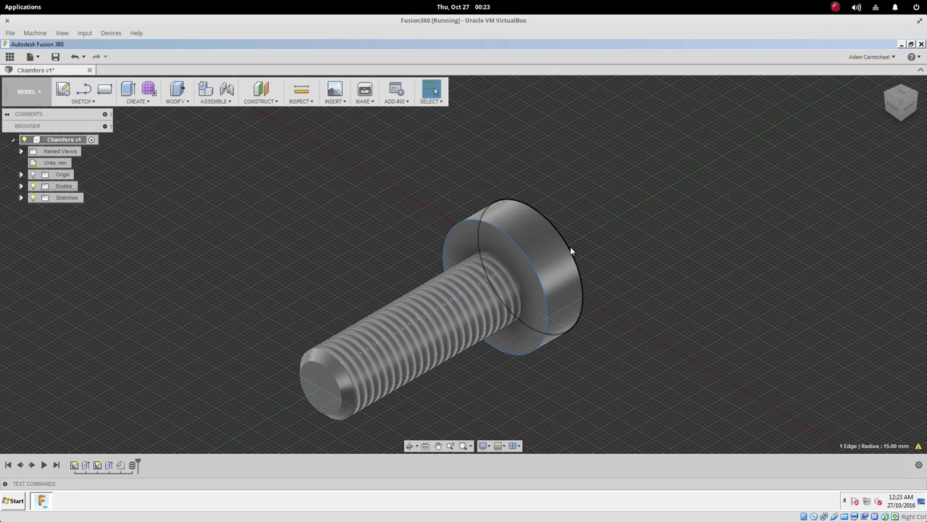
pyautogui.click(571, 249)
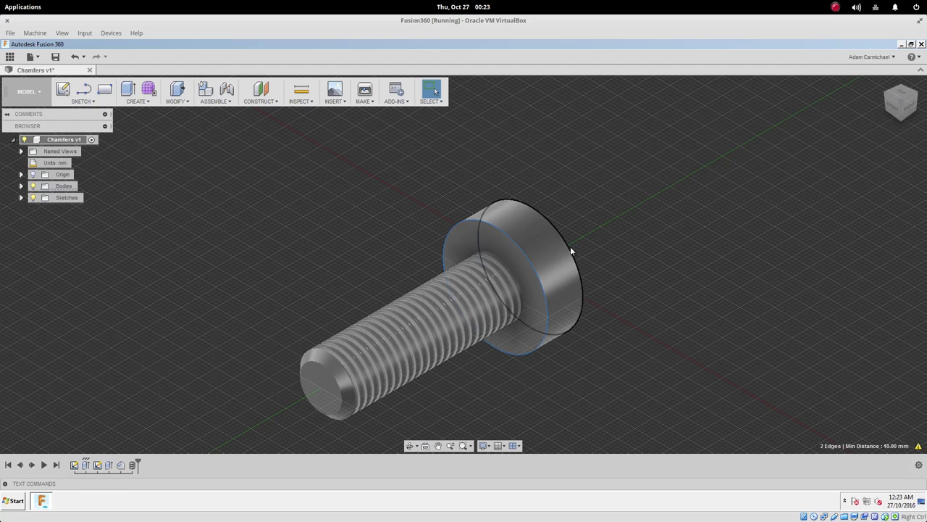
pyautogui.click(179, 101)
pyautogui.click(184, 148)
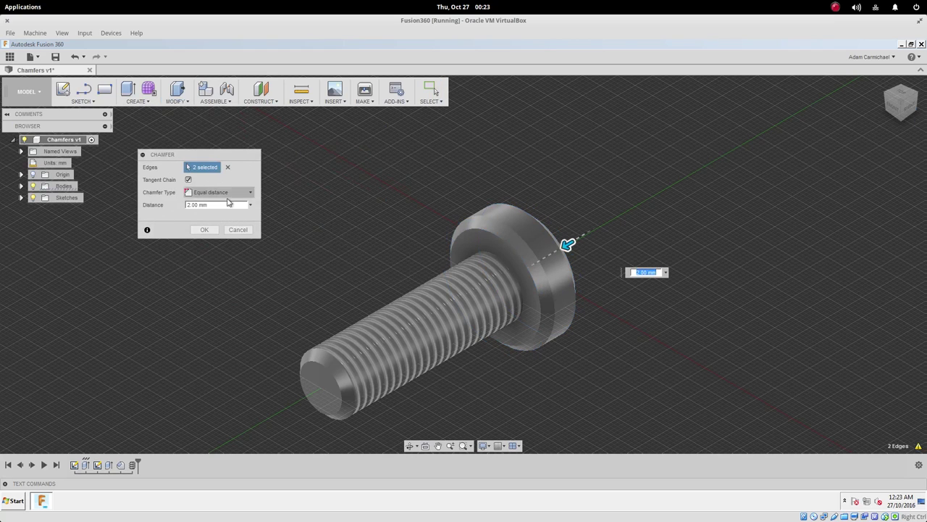
pyautogui.click(225, 205)
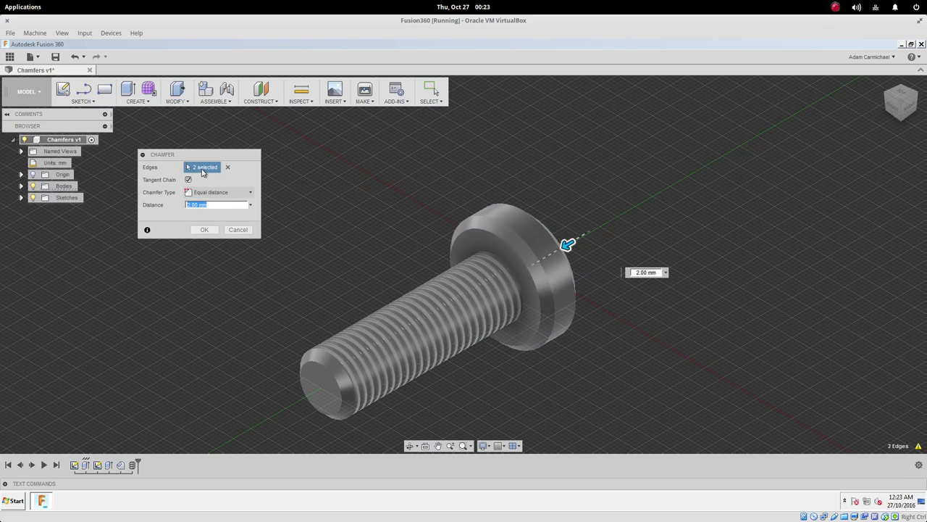
pyautogui.write('0.25')
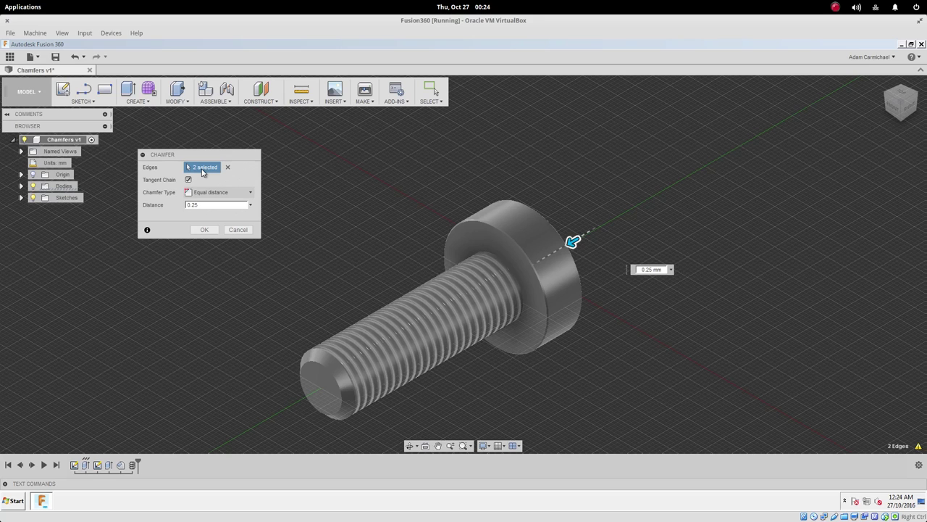
pyautogui.press('Return')
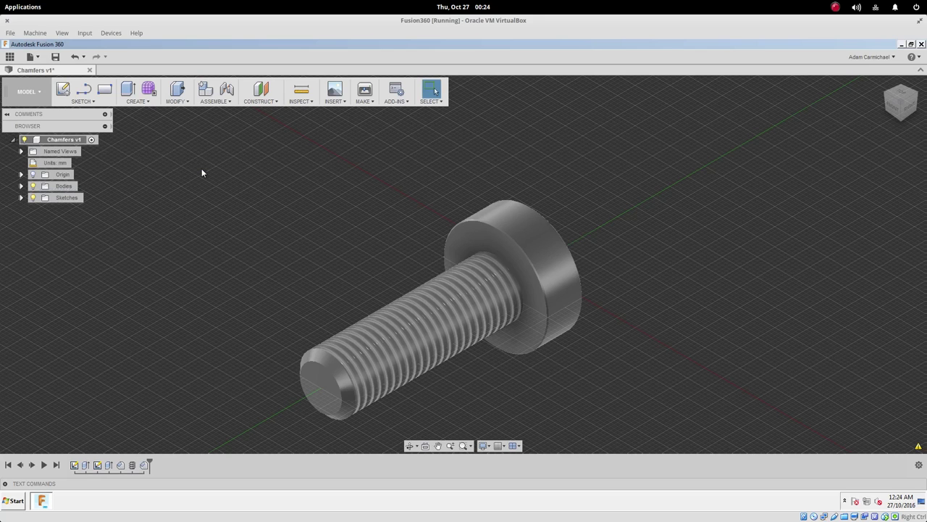
# Reorient the view from the side view so the head's flat end faces the viewer.
pyautogui.click(910, 105)
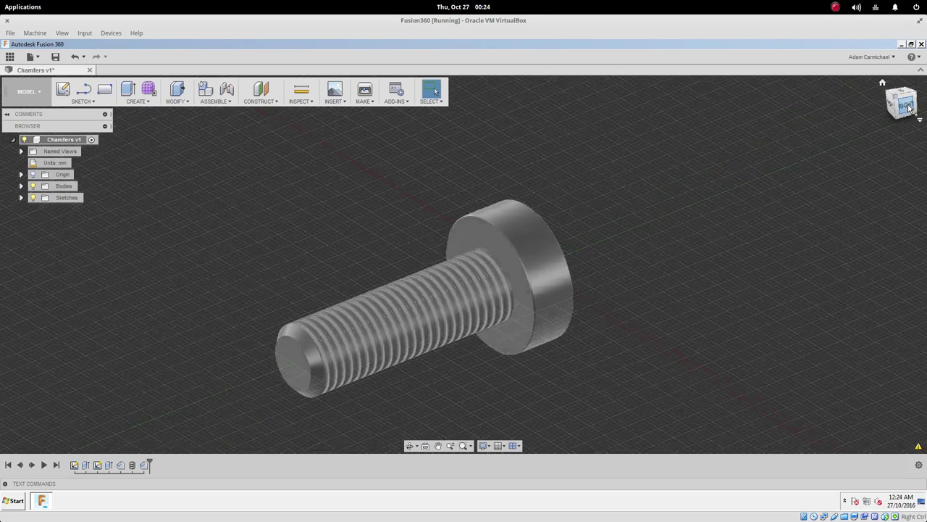
pyautogui.scroll(3, 311, 242)
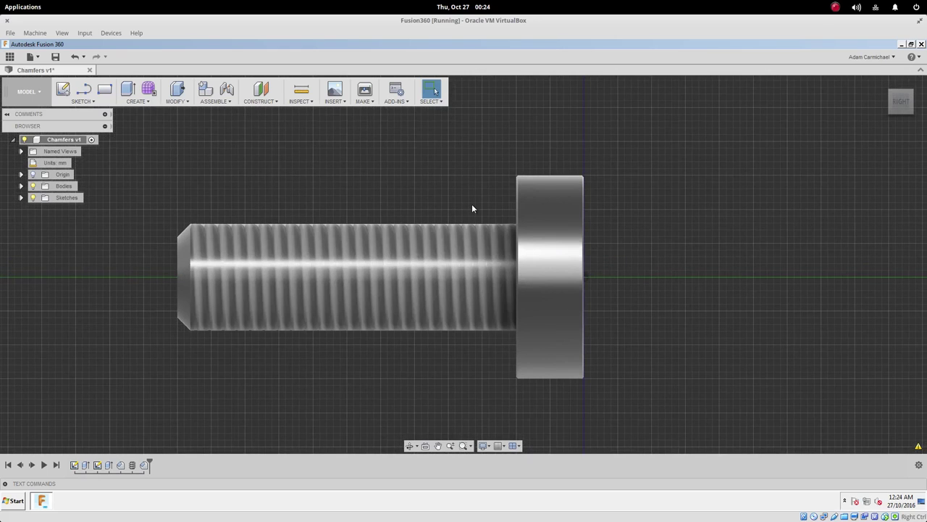
pyautogui.click(915, 96)
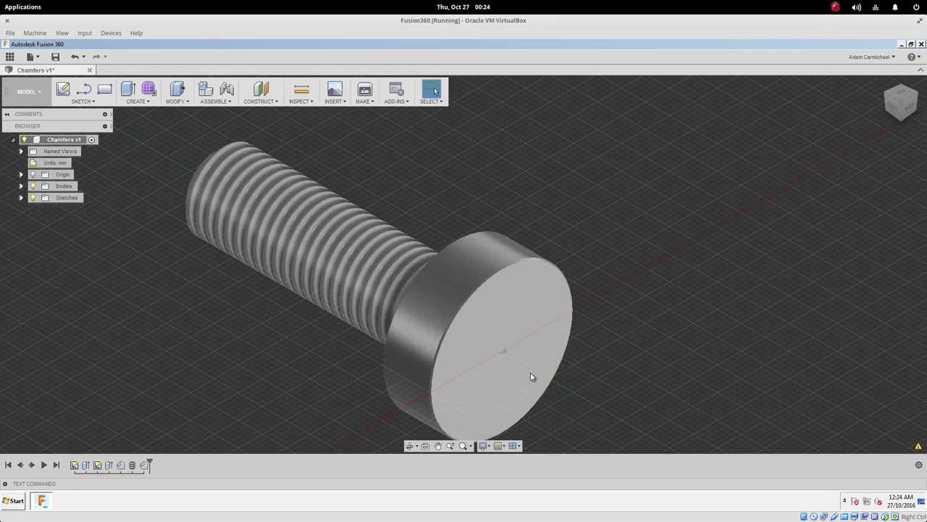
pyautogui.click(526, 350)
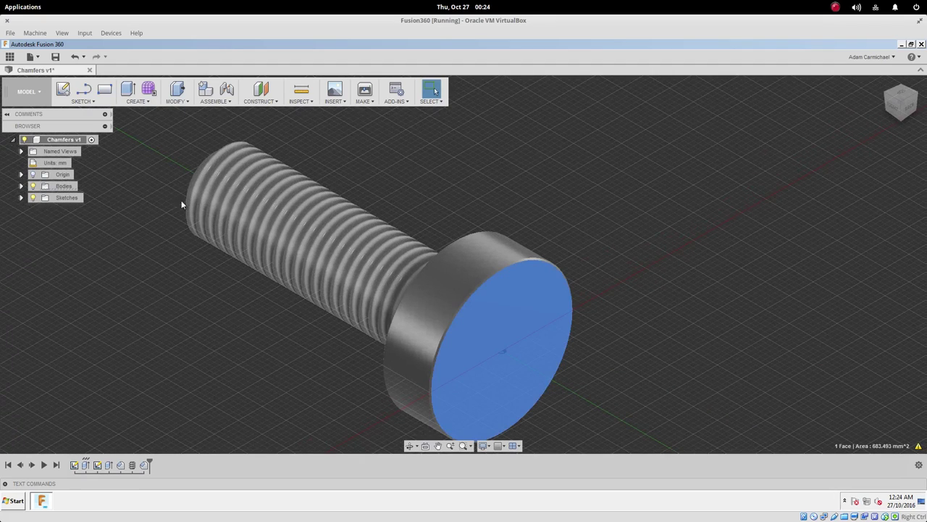
pyautogui.click(138, 101)
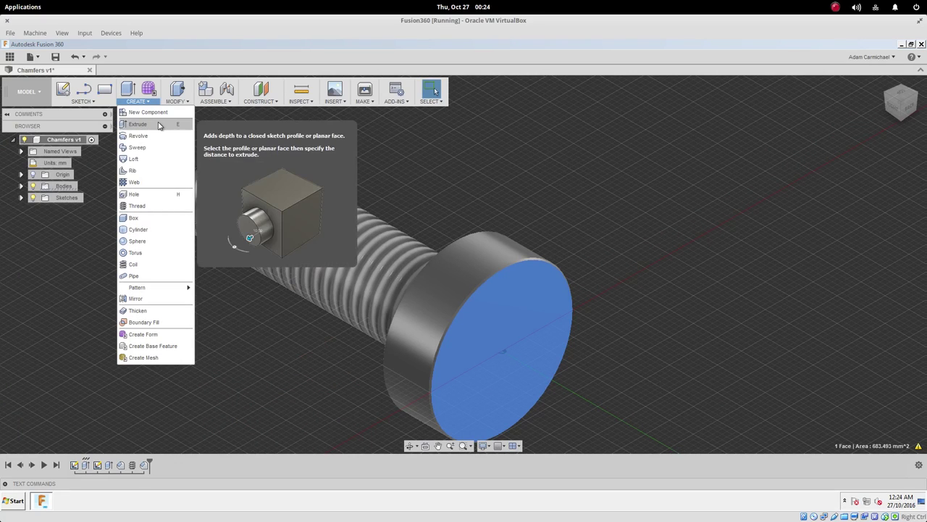
pyautogui.click(500, 384)
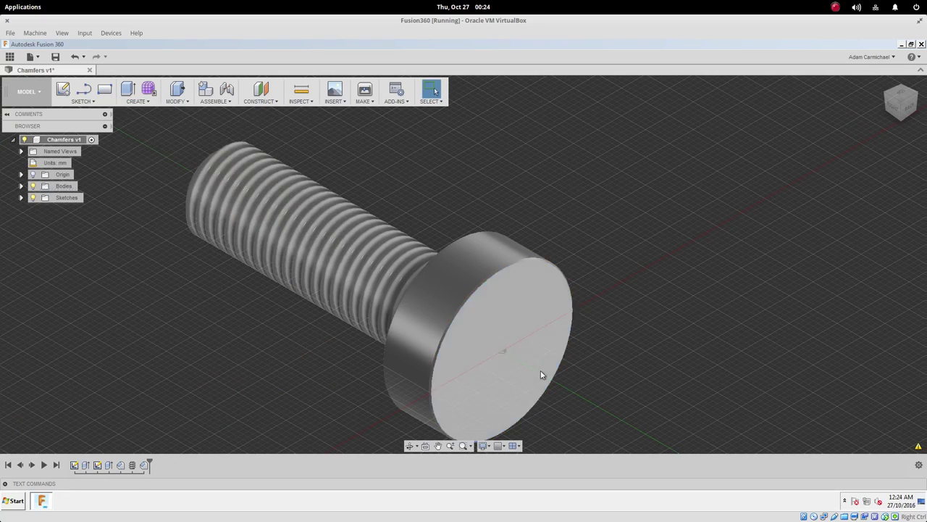
# Draw a narrow rectangle across the full width of the head's end face.
pyautogui.click(540, 360)
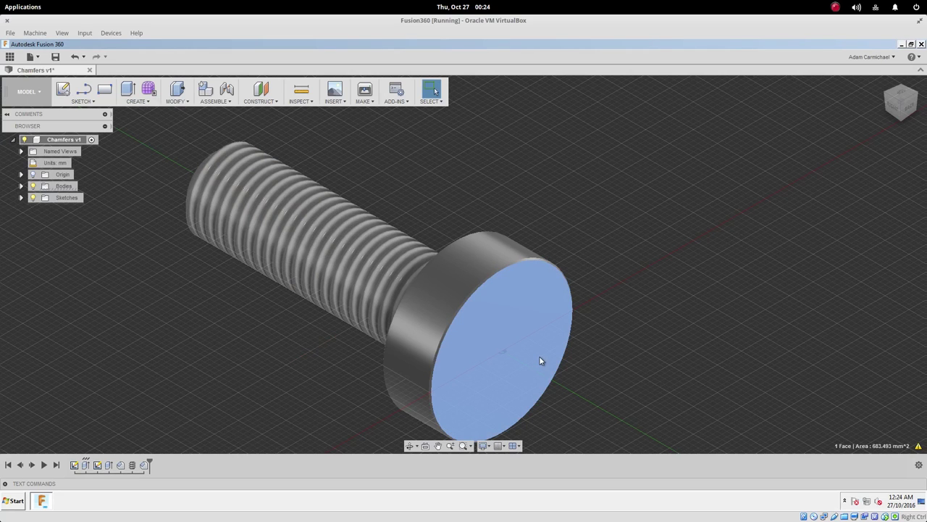
pyautogui.press('r')
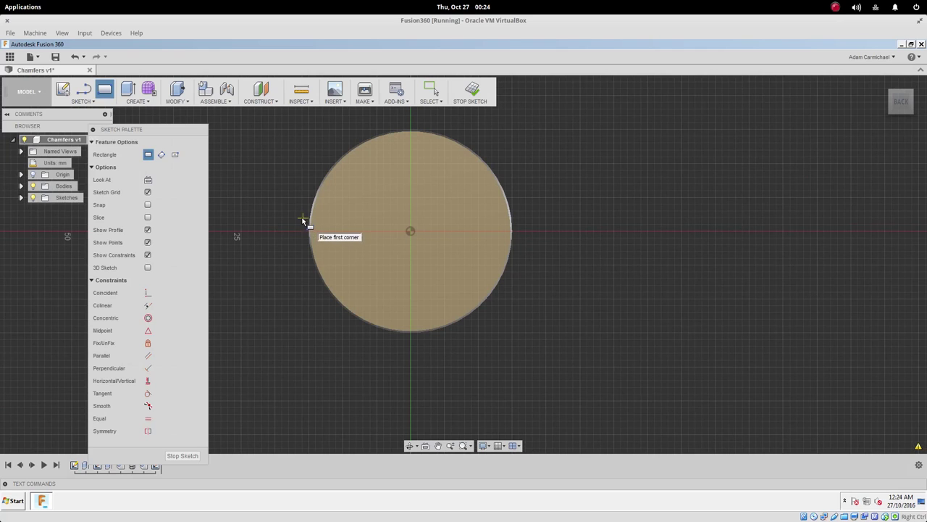
pyautogui.click(303, 216)
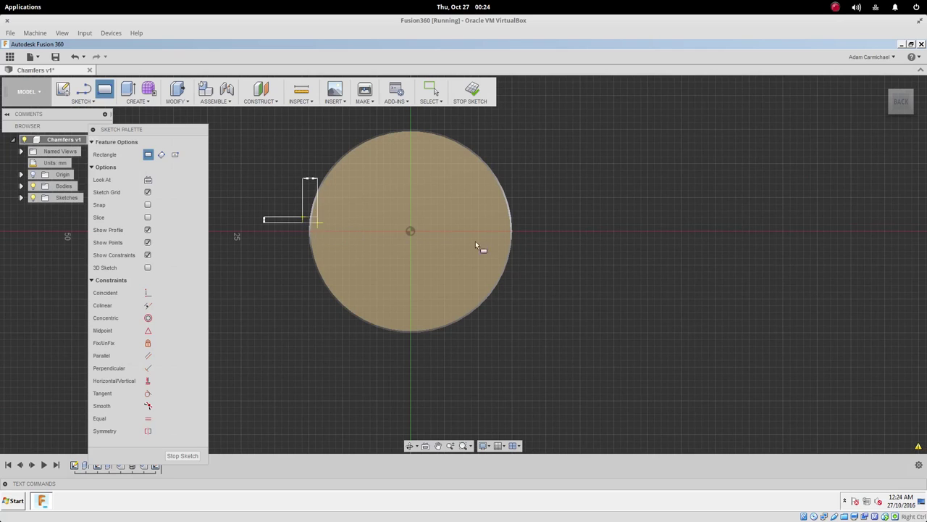
pyautogui.click(529, 239)
pyautogui.press('Escape')
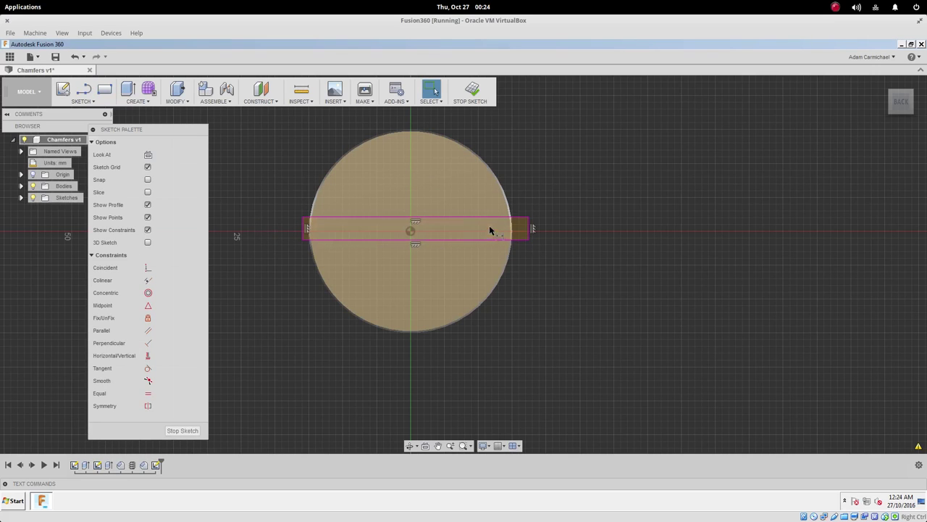
# Dimension the slot rectangle's width as 2.00 mm.
pyautogui.click(486, 218)
pyautogui.click(483, 241)
pyautogui.click(559, 230)
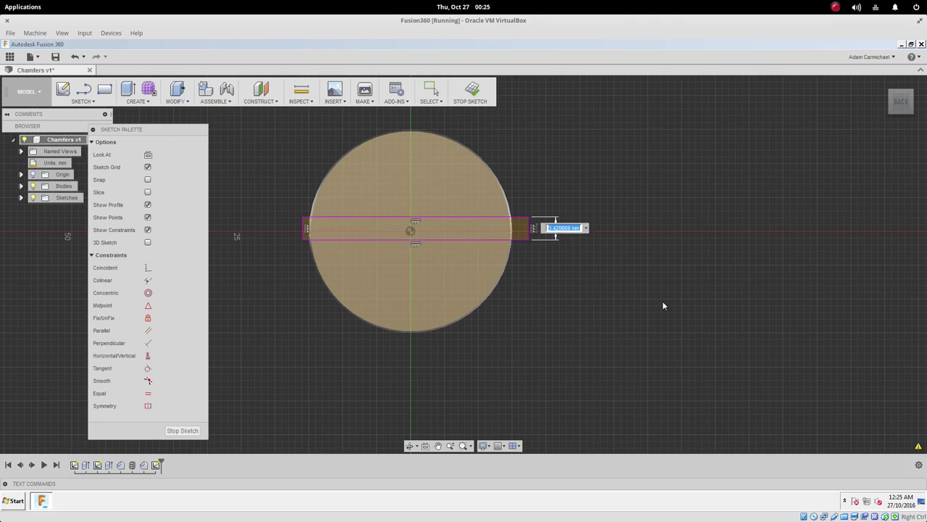
pyautogui.write('2')
pyautogui.press('Return')
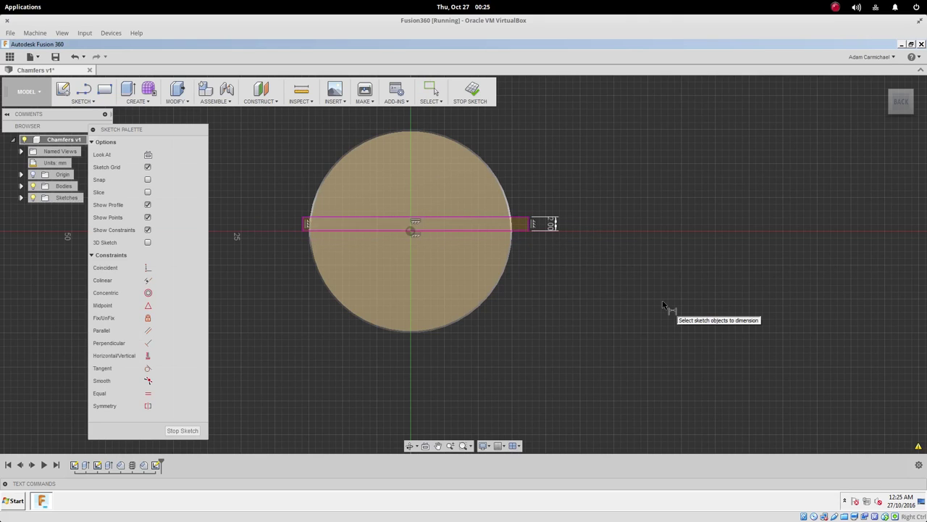
# Shift the rectangle over the centre point and place a centre-to-lower-edge dimension.
pyautogui.press('Escape')
pyautogui.scroll(4, 386, 234)
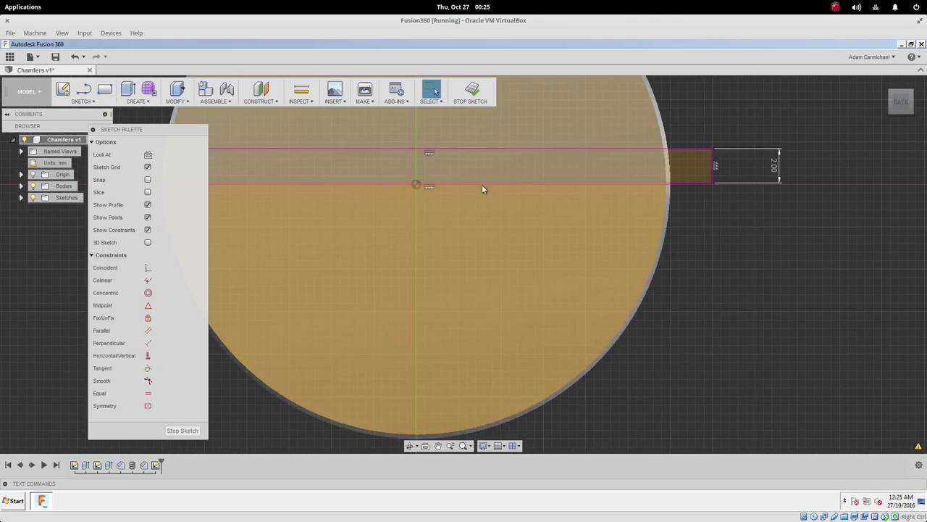
pyautogui.moveTo(488, 187); pyautogui.dragTo(489, 205)
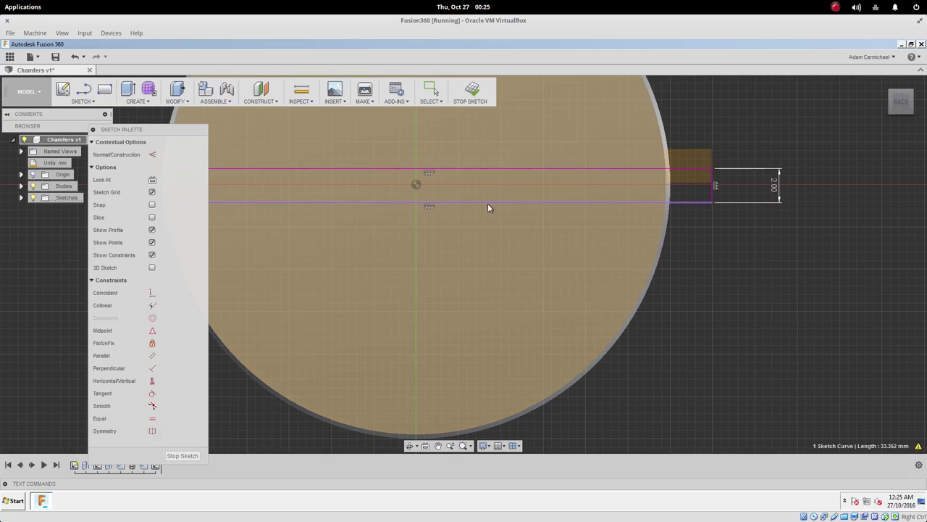
pyautogui.press('Escape')
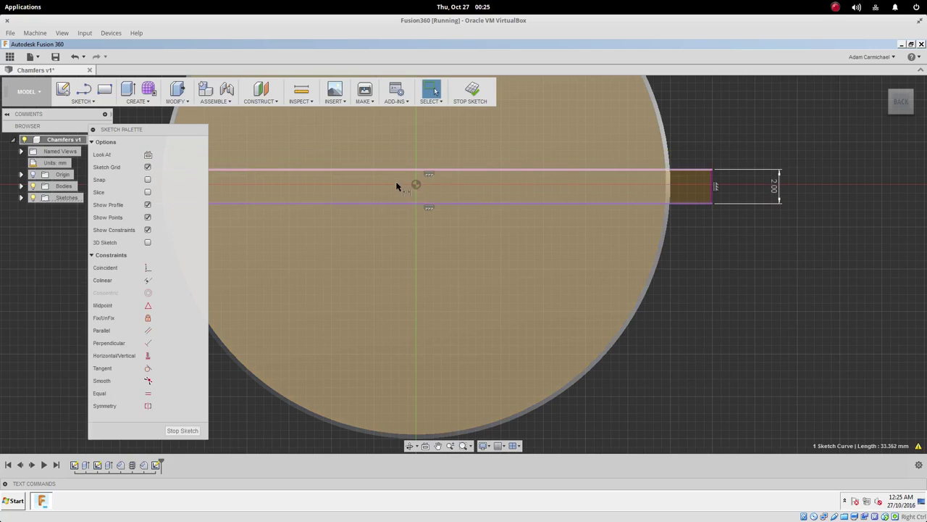
pyautogui.click(416, 187)
pyautogui.click(415, 203)
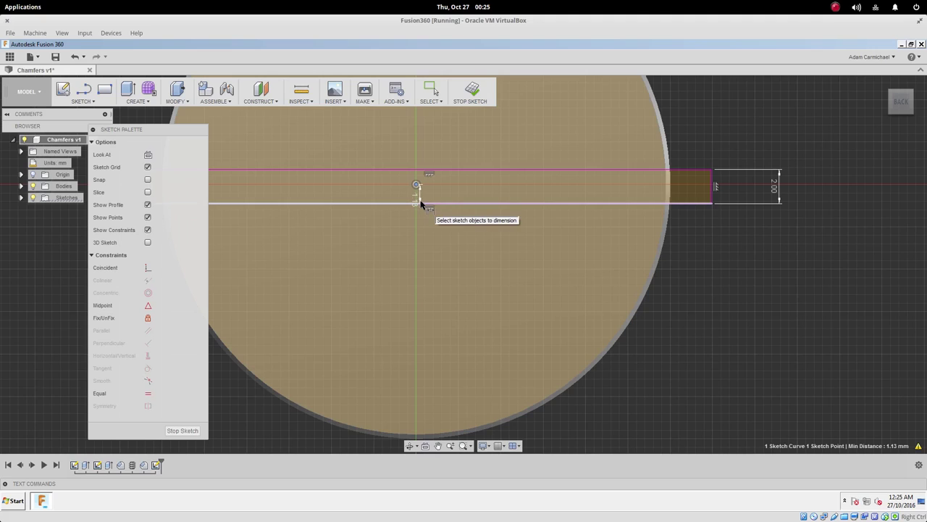
pyautogui.press('Escape')
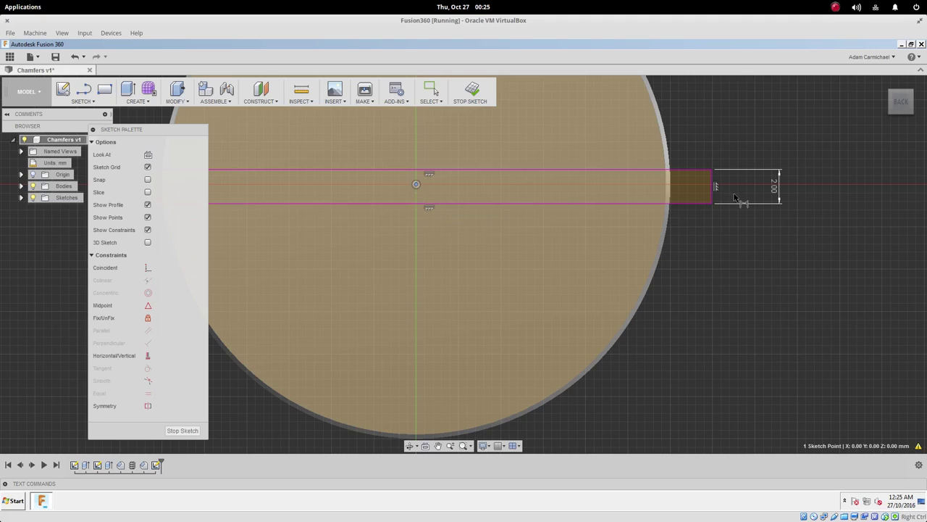
pyautogui.keyDown('ctrl'); pyautogui.click(702, 203); pyautogui.keyUp('ctrl')
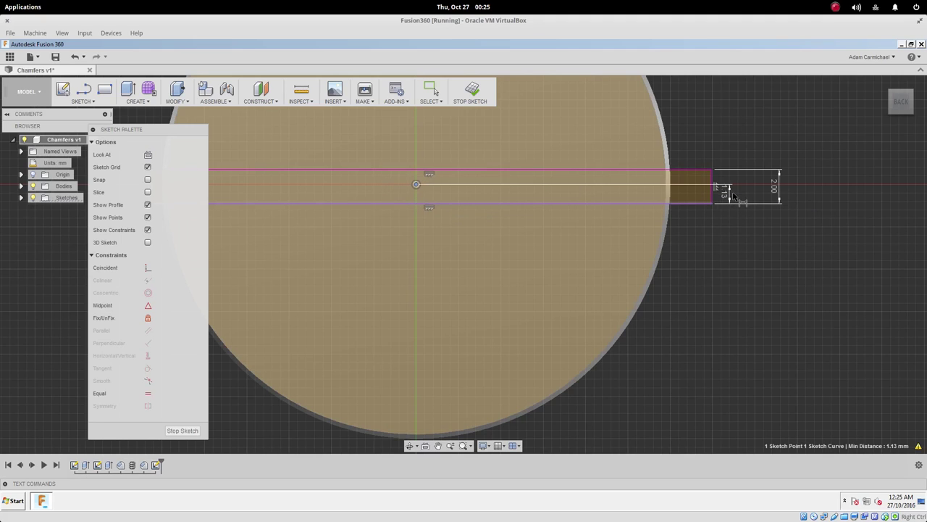
pyautogui.click(725, 190)
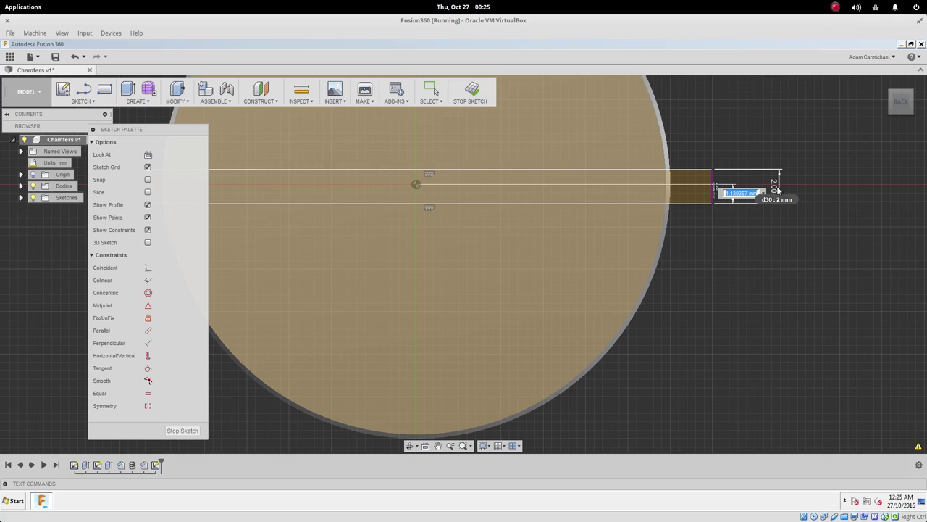
# Set the centring dimension to d30/2 so it reads 1.00 mm.
pyautogui.write('d30/2')
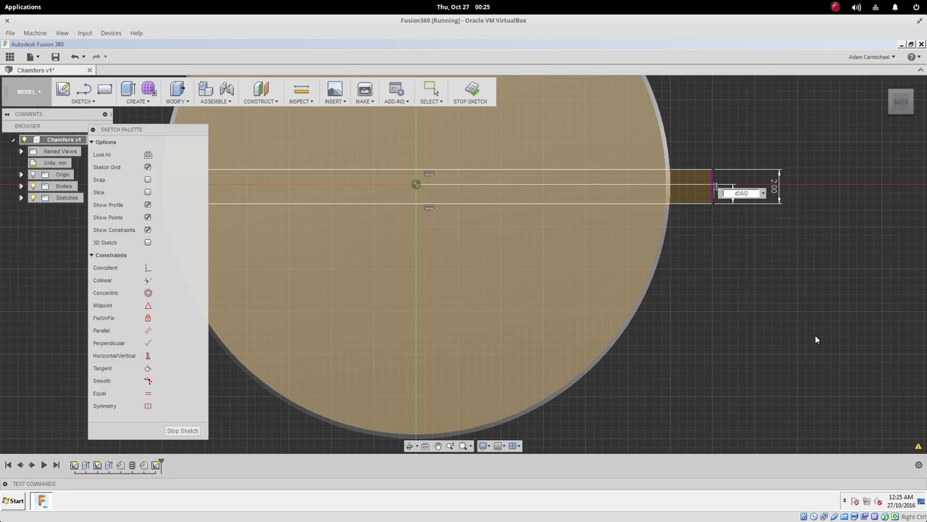
pyautogui.press('Return')
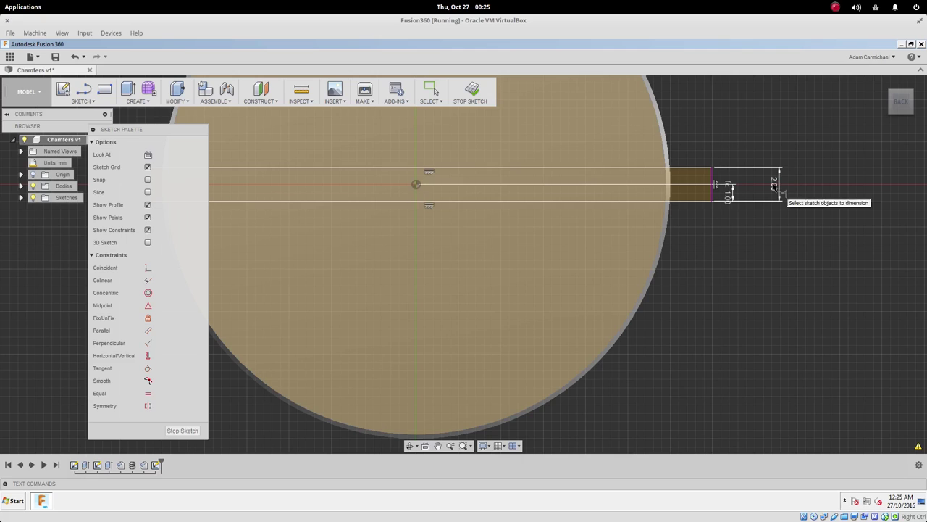
pyautogui.press('Escape')
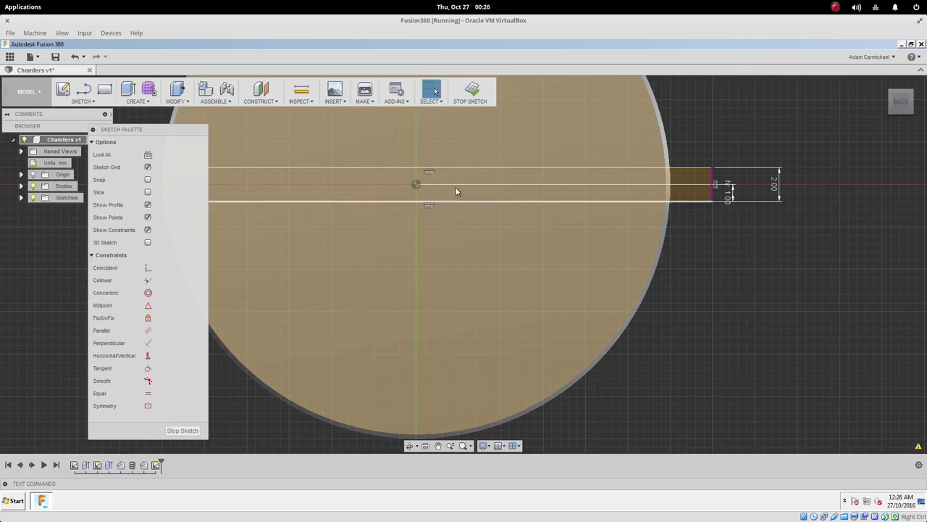
# Extrude-cut the slot strip 5 mm deep into the bolt head.
pyautogui.click(700, 178)
pyautogui.click(642, 177)
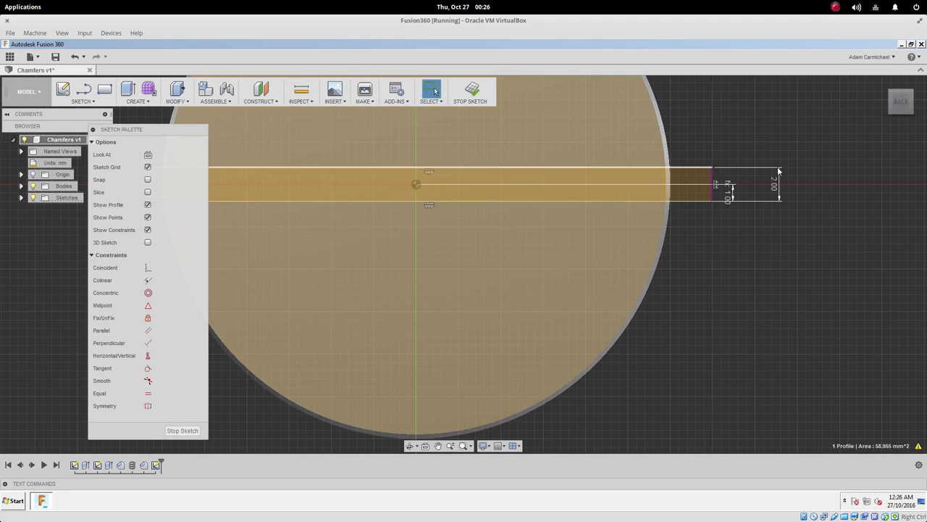
pyautogui.scroll(-1, 854, 145)
pyautogui.keyDown('shift'); pyautogui.moveTo(855, 145); pyautogui.dragTo(640, 141, button='middle'); pyautogui.keyUp('shift')
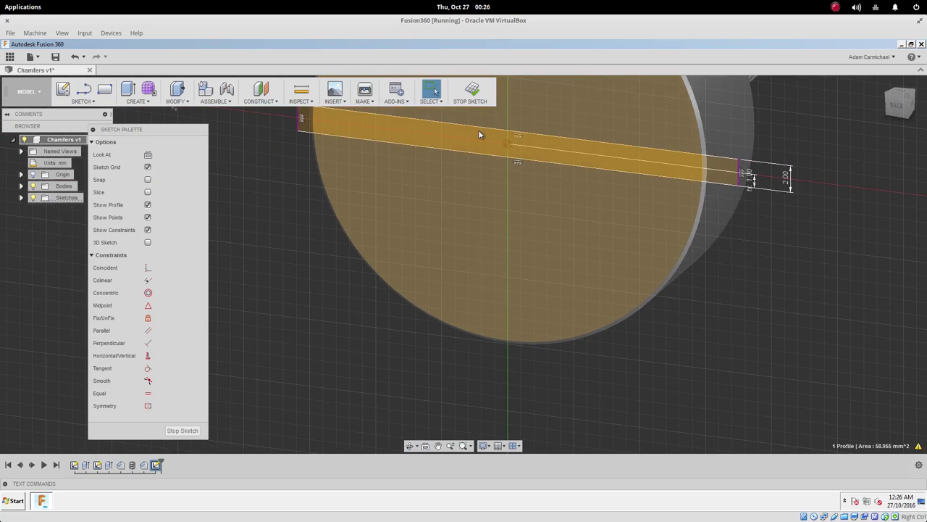
pyautogui.press('e')
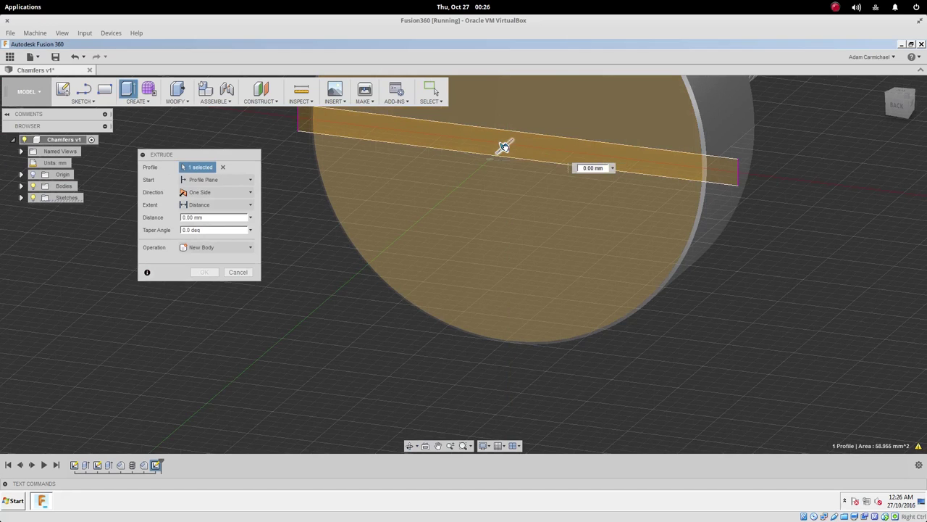
pyautogui.moveTo(503, 147); pyautogui.dragTo(544, 111)
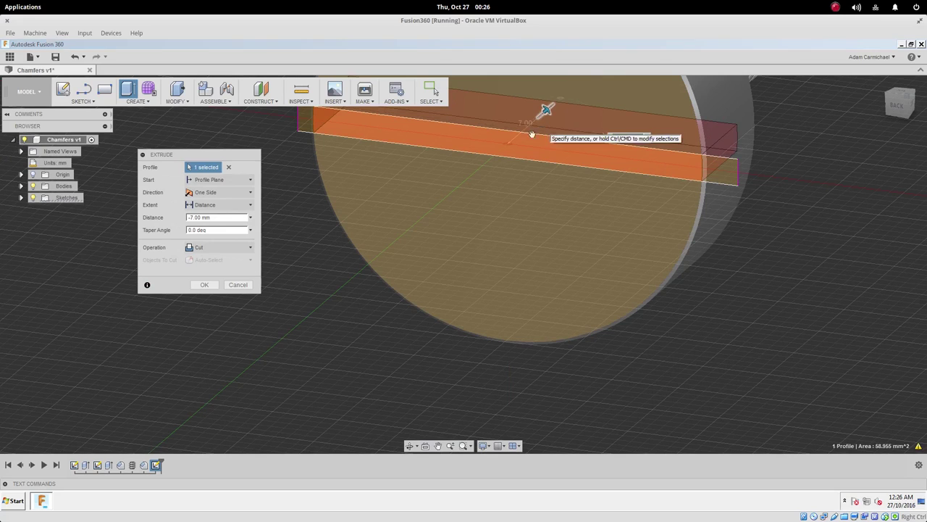
pyautogui.click(193, 248)
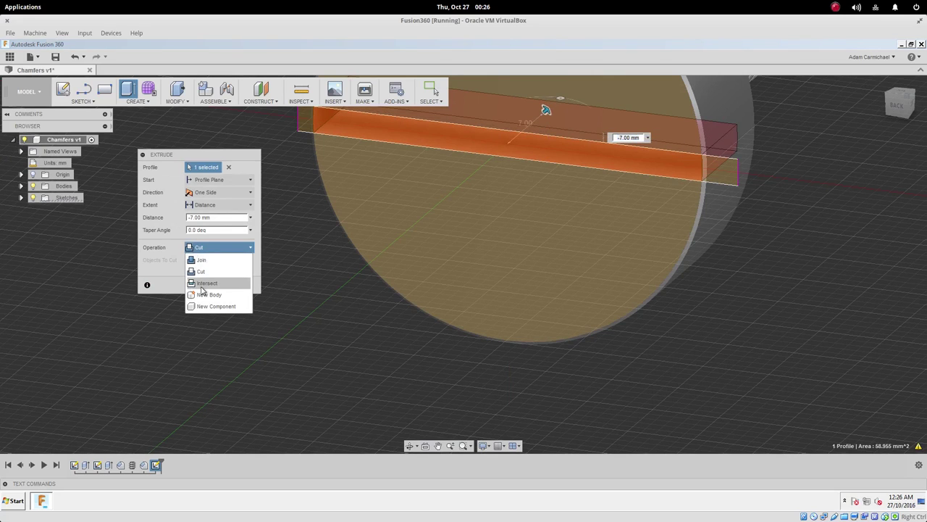
pyautogui.click(202, 271)
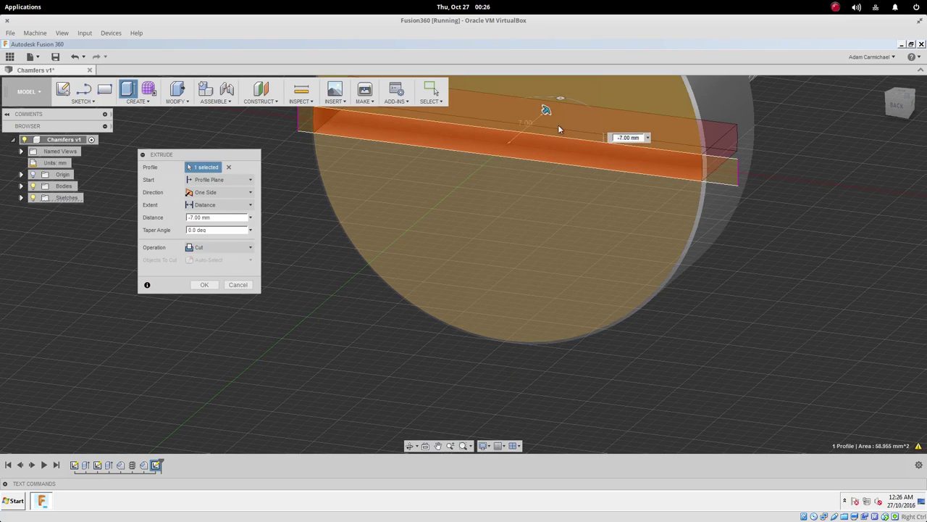
pyautogui.moveTo(547, 109); pyautogui.dragTo(537, 118)
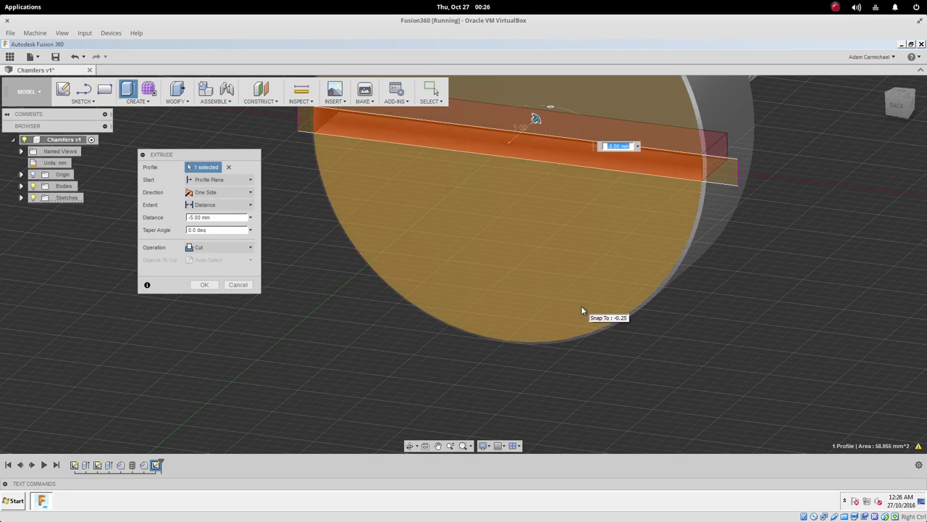
pyautogui.click(205, 287)
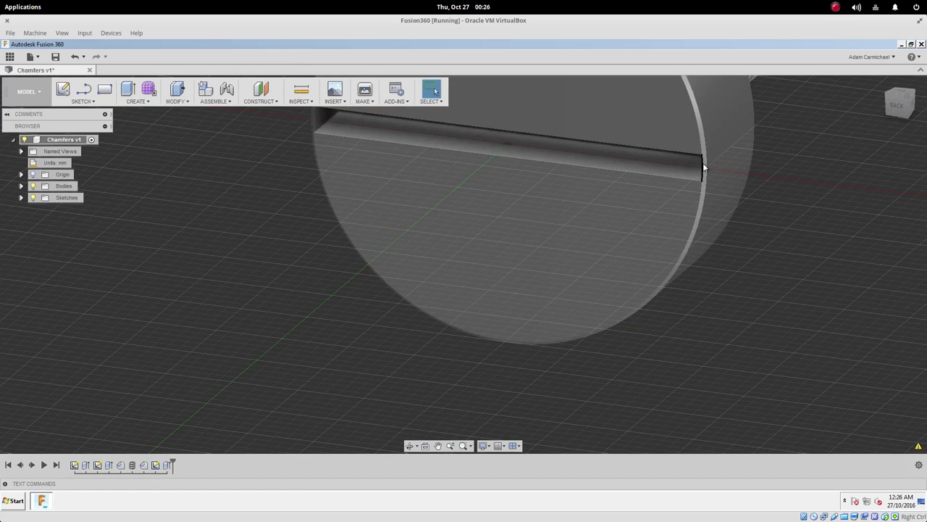
# Edit the last Extrude slot cut to add the strip's end profiles to the 5 mm-deep groove.
pyautogui.scroll(2, 703, 164)
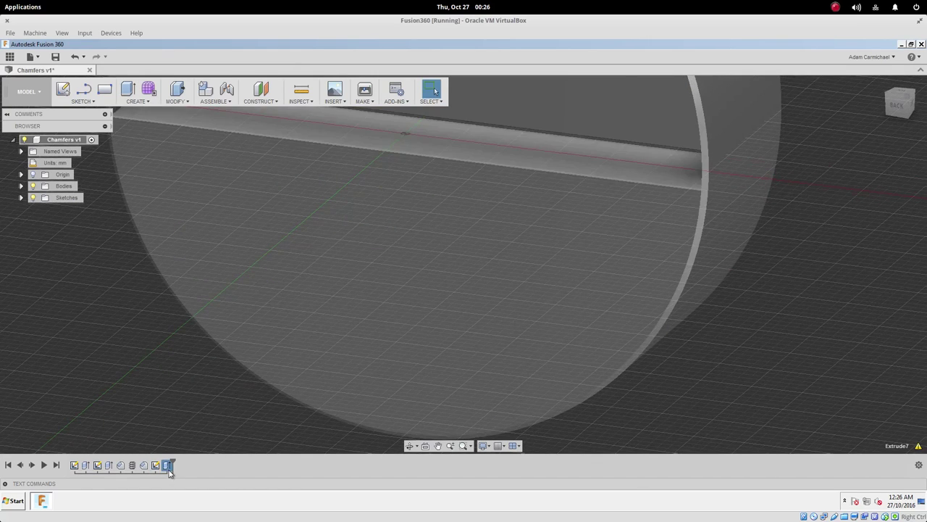
pyautogui.click(168, 465)
pyautogui.rightClick(167, 464)
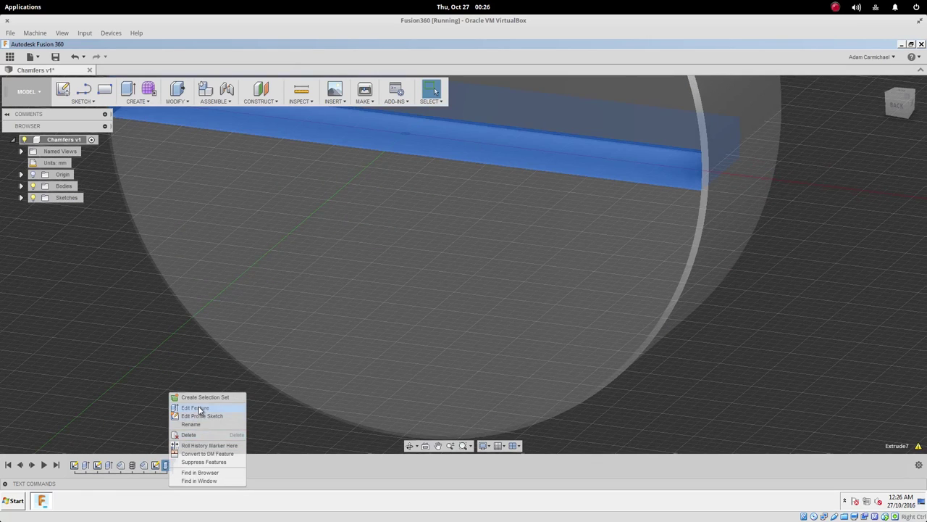
pyautogui.click(211, 407)
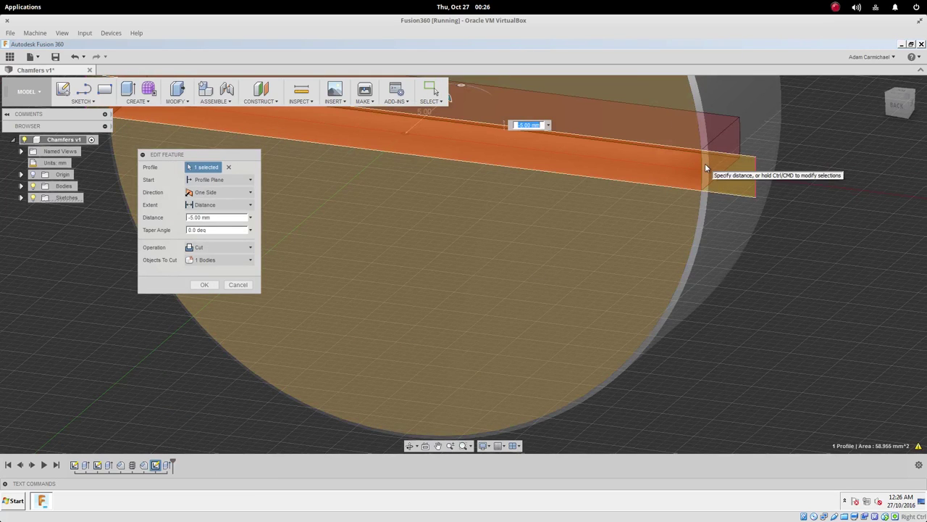
pyautogui.scroll(2, 705, 163)
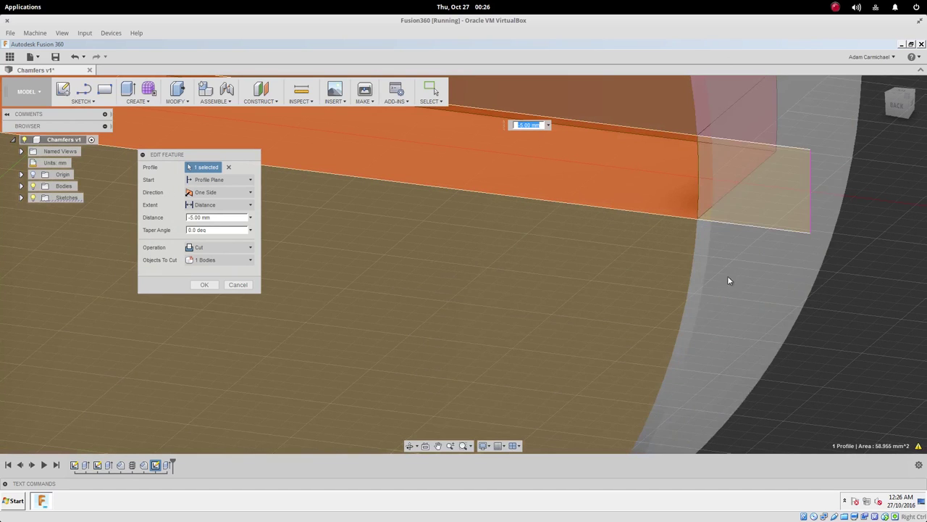
pyautogui.click(705, 159)
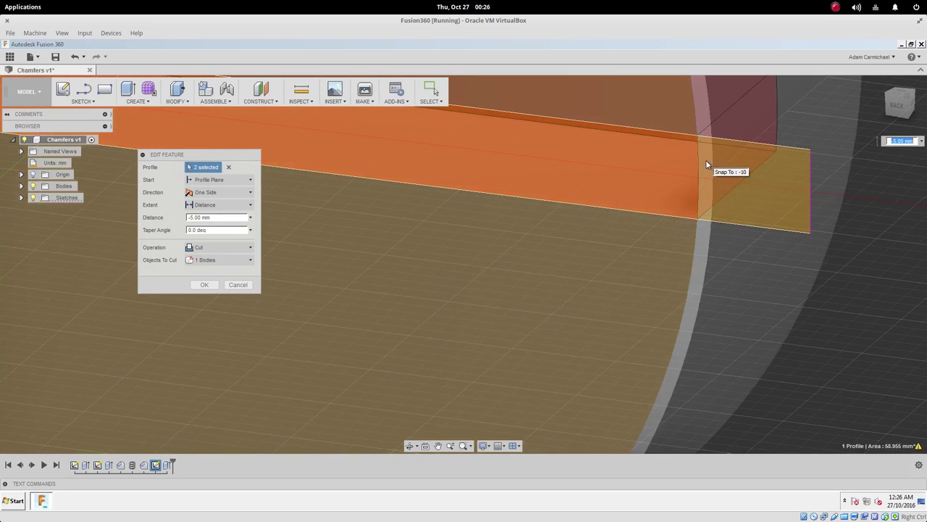
pyautogui.scroll(-5, 706, 159)
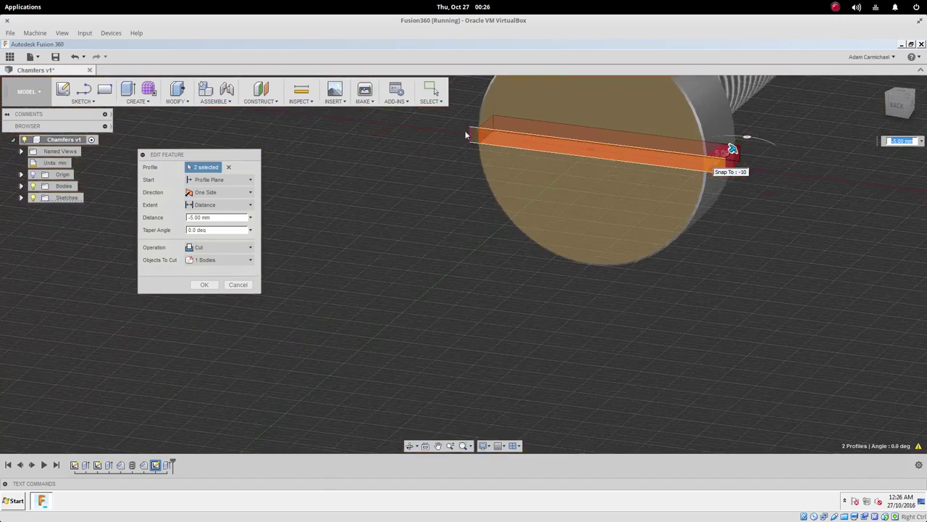
pyautogui.keyDown('shift'); pyautogui.moveTo(455, 134); pyautogui.dragTo(476, 135, button='middle'); pyautogui.keyUp('shift')
pyautogui.scroll(8, 475, 135)
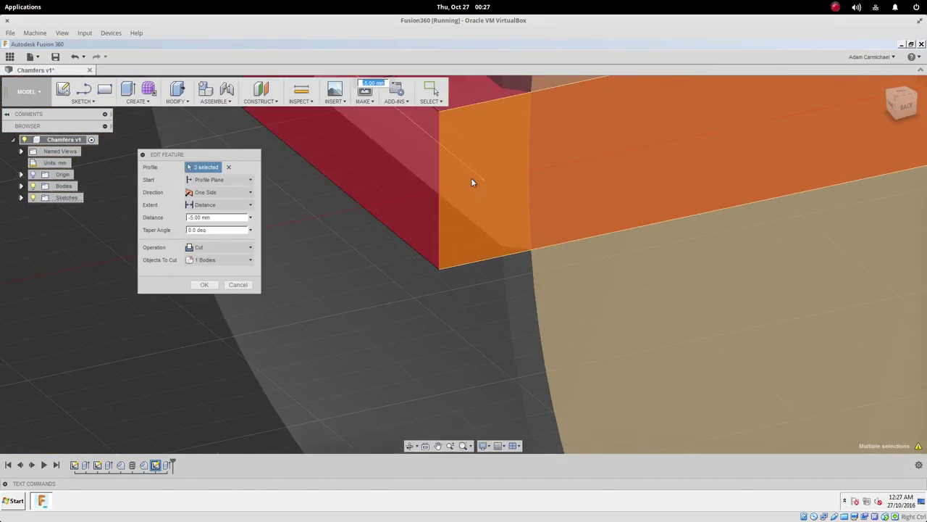
pyautogui.scroll(-6, 471, 182)
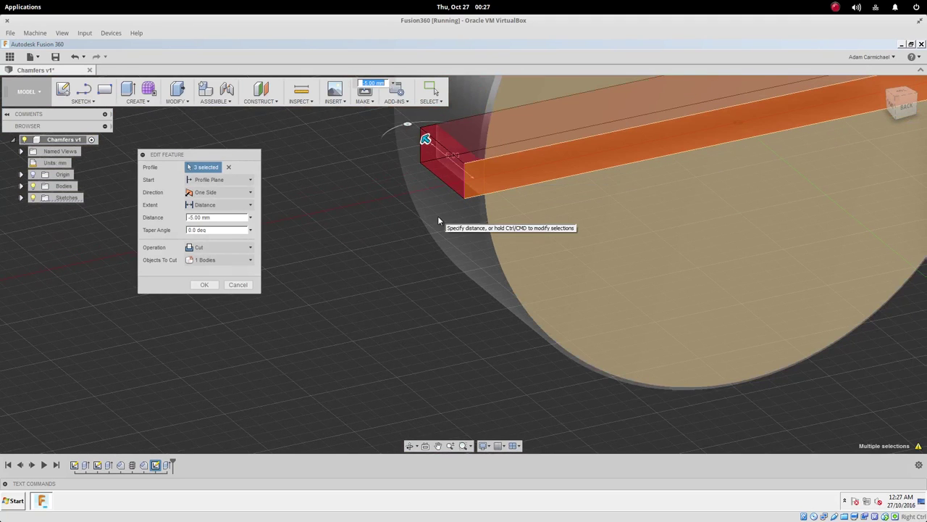
pyautogui.click(205, 285)
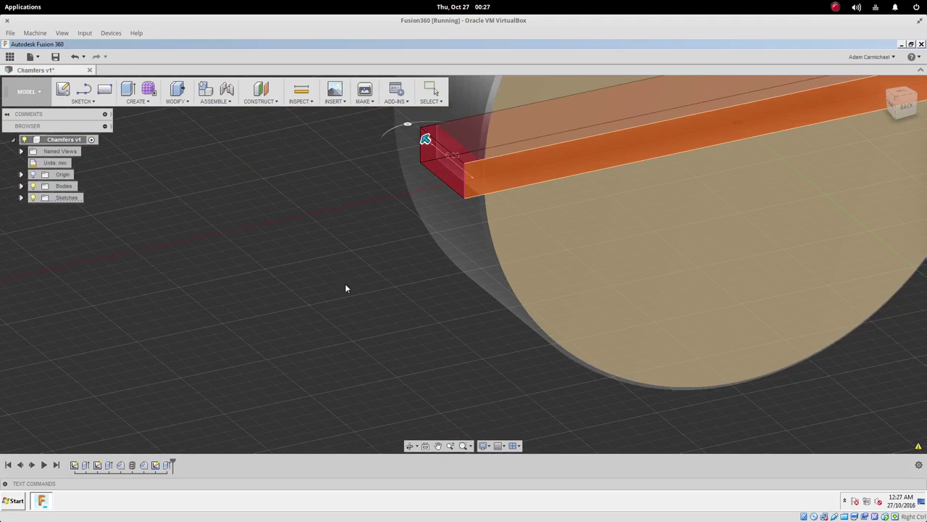
# Orbit the bolt to inspect the threaded shank, then return to the default angled view.
pyautogui.keyDown('shift'); pyautogui.moveTo(388, 288); pyautogui.dragTo(406, 282, button='middle'); pyautogui.keyUp('shift')
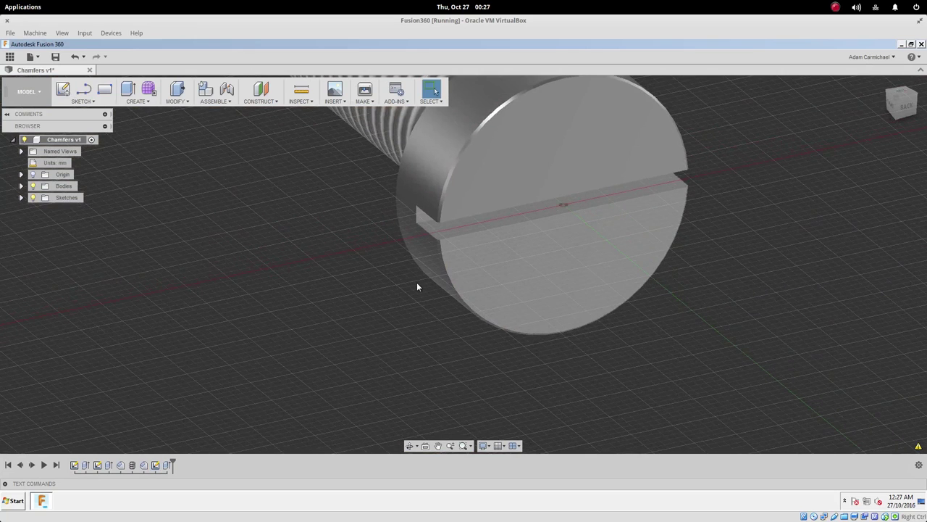
pyautogui.click(907, 108)
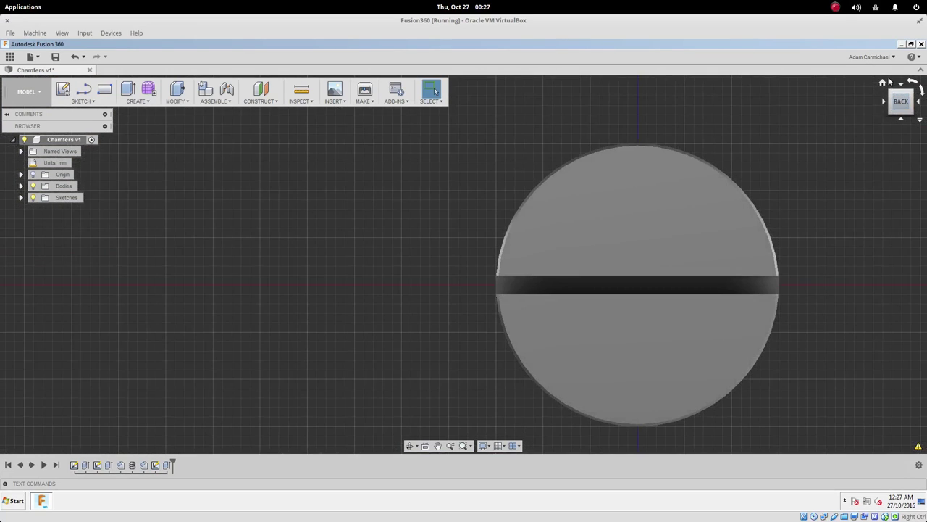
pyautogui.click(883, 83)
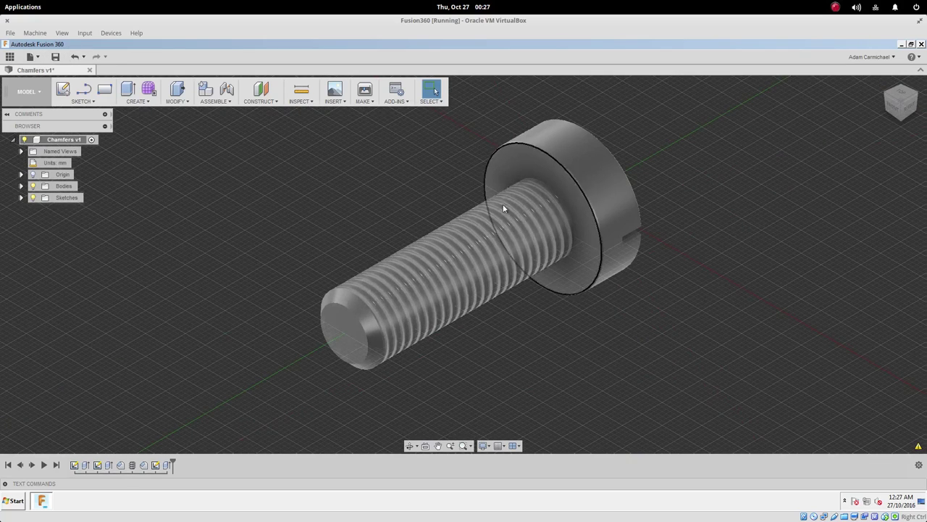
# Save a new version of the design as Chamfers v2 with the default description.
pyautogui.click(55, 56)
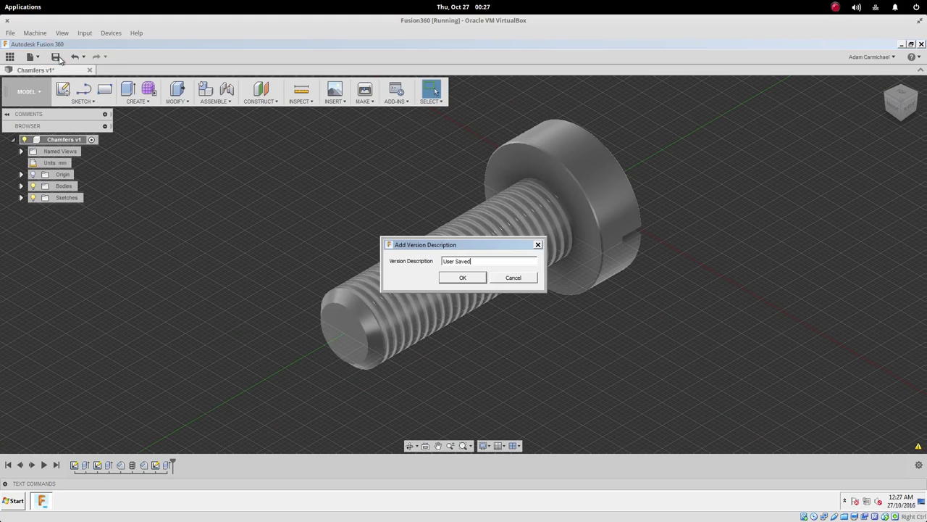
pyautogui.click(471, 278)
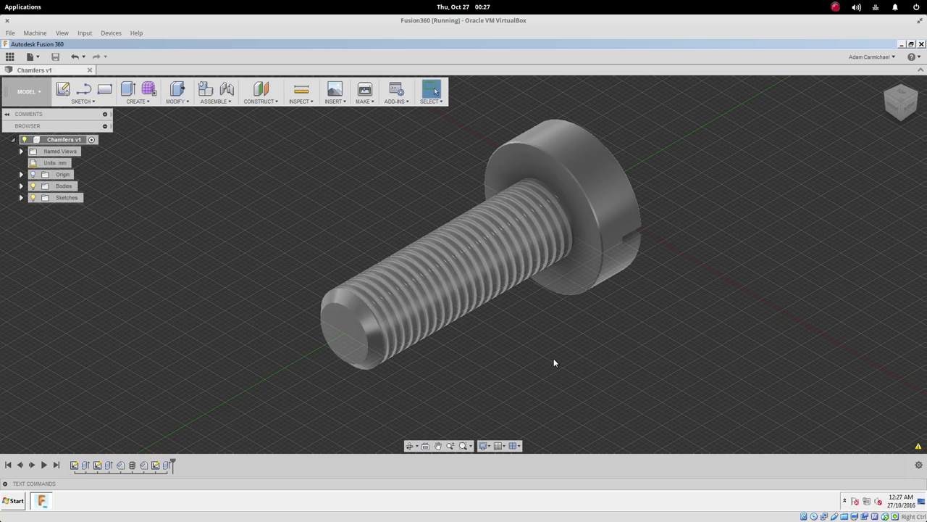
pyautogui.moveTo(388, 516)
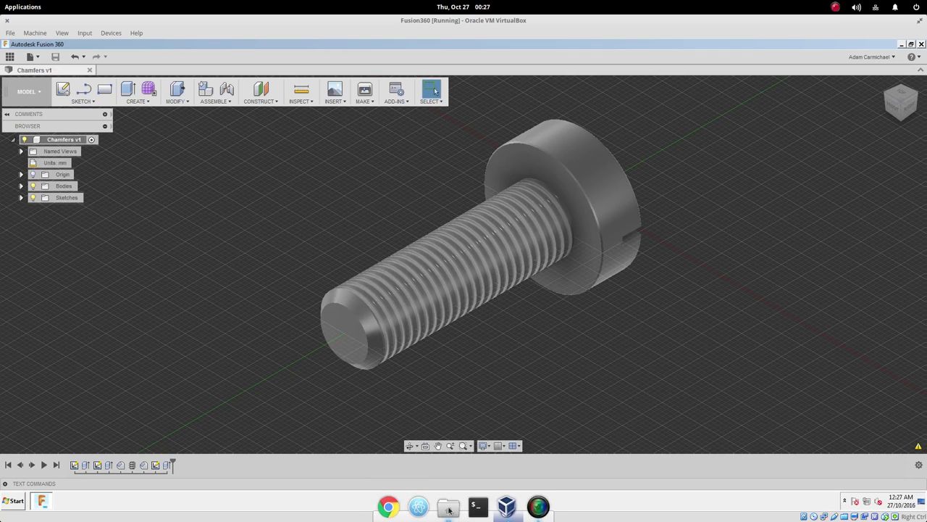
pyautogui.click(538, 506)
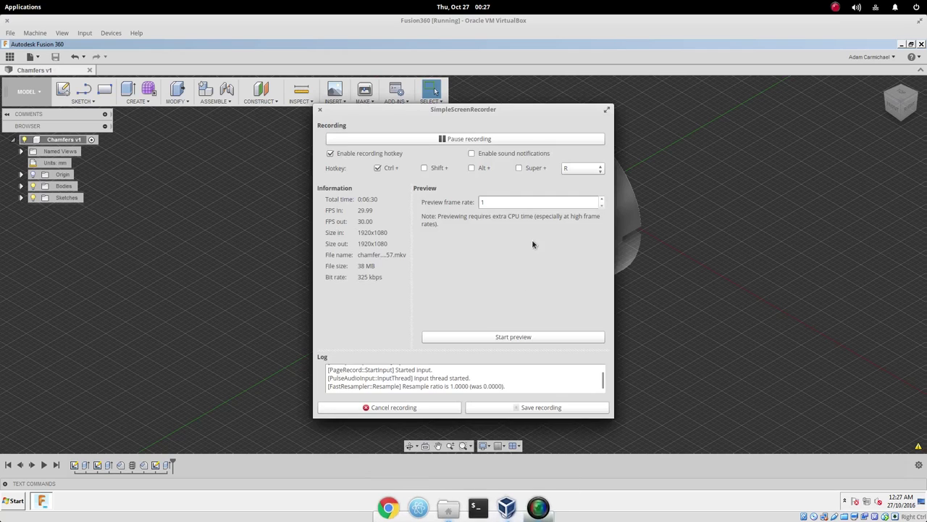
pyautogui.click(493, 137)
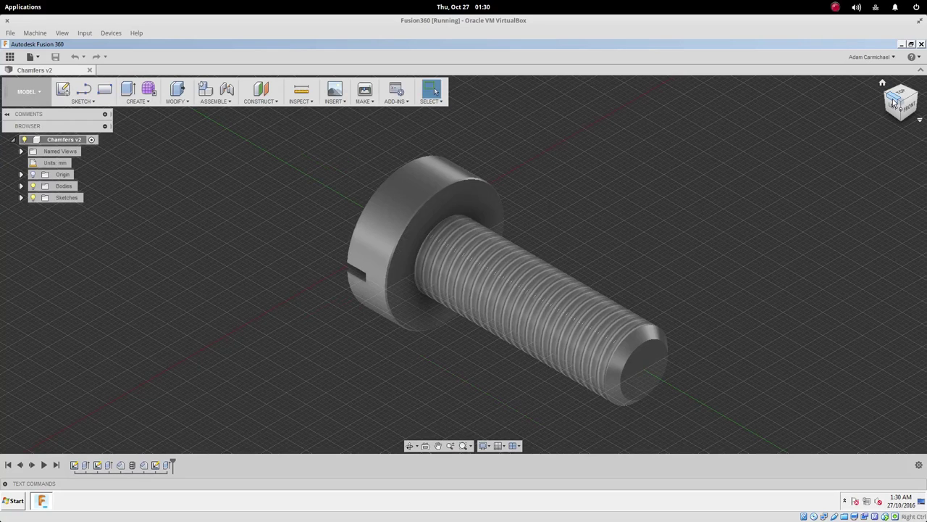
# Switch to the Left view and create a new drawing from the design on an A4 (297mm x 210mm) sheet.
pyautogui.click(896, 104)
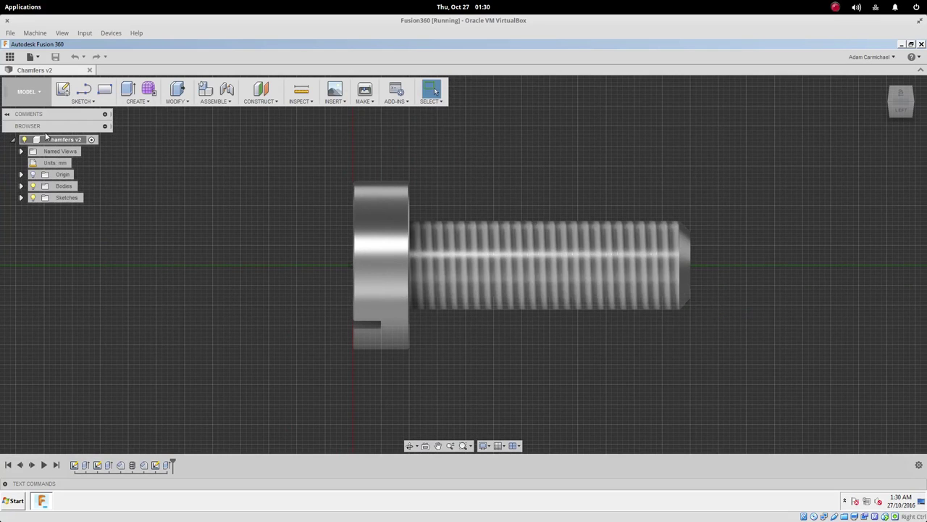
pyautogui.click(24, 93)
pyautogui.moveTo(20, 219)
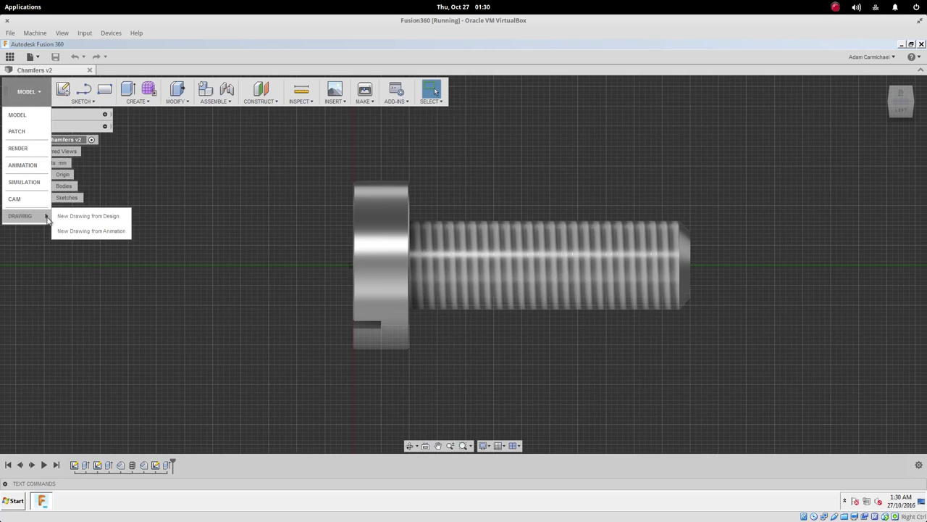
pyautogui.click(82, 217)
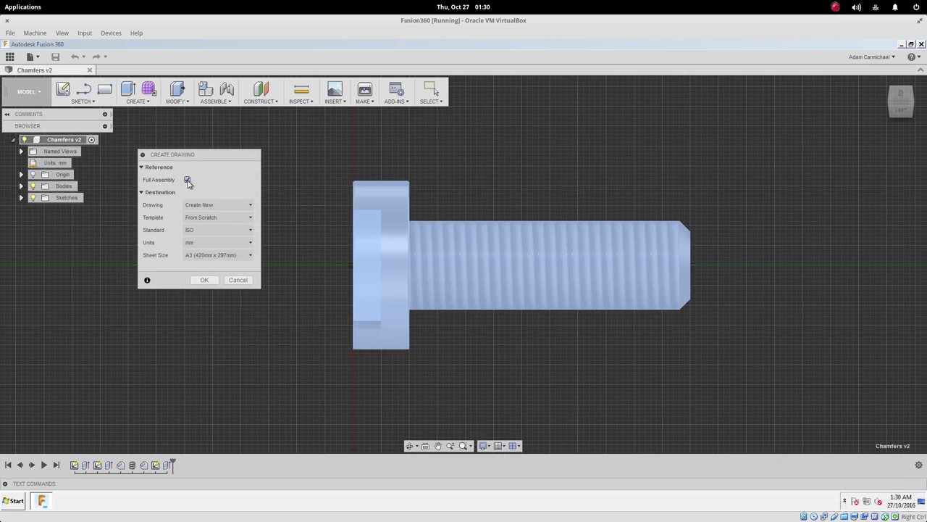
pyautogui.click(209, 258)
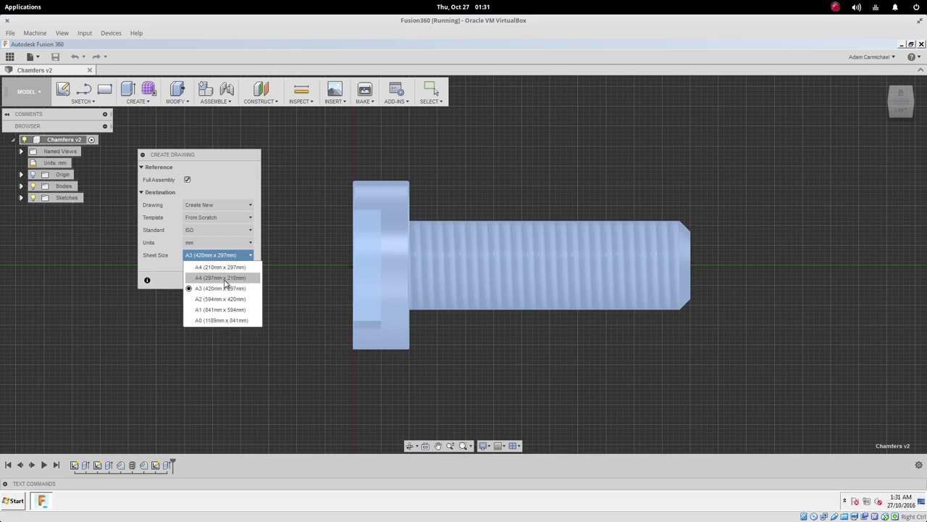
pyautogui.click(226, 283)
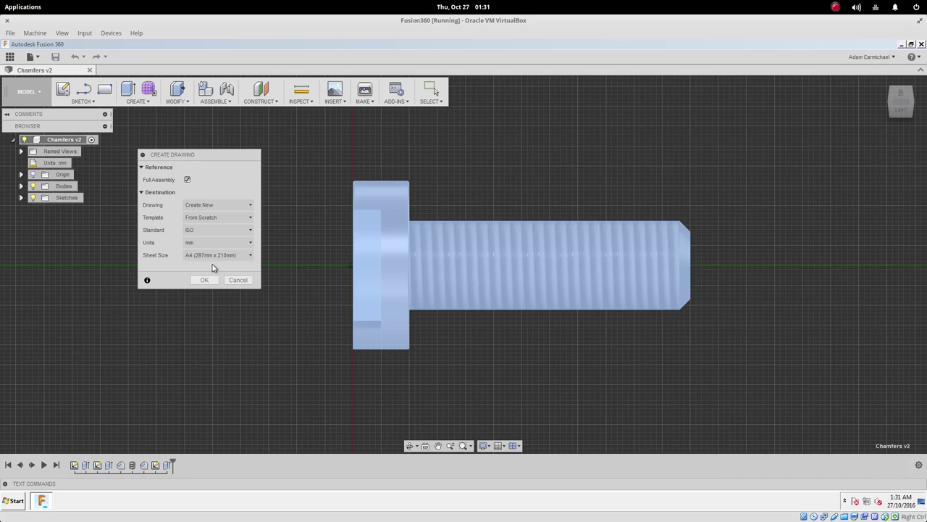
pyautogui.click(213, 256)
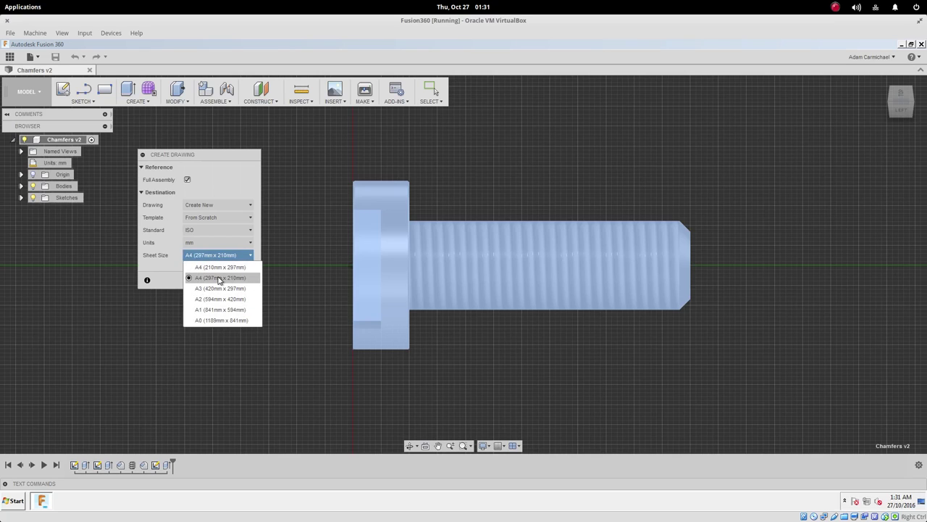
pyautogui.click(218, 278)
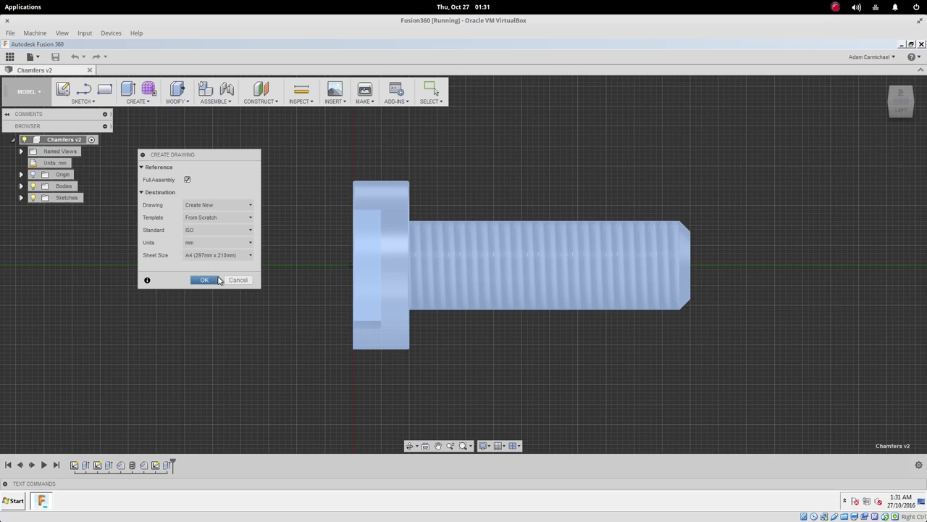
pyautogui.click(204, 280)
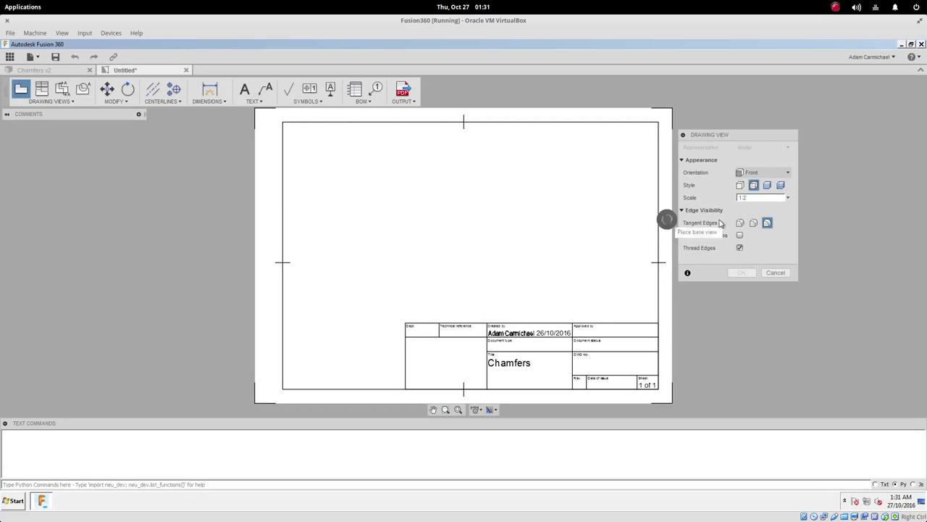
# Place a Left-orientation base view of the bolt at 3:1 scale in the upper part of the sheet.
pyautogui.moveTo(769, 198); pyautogui.dragTo(737, 197)
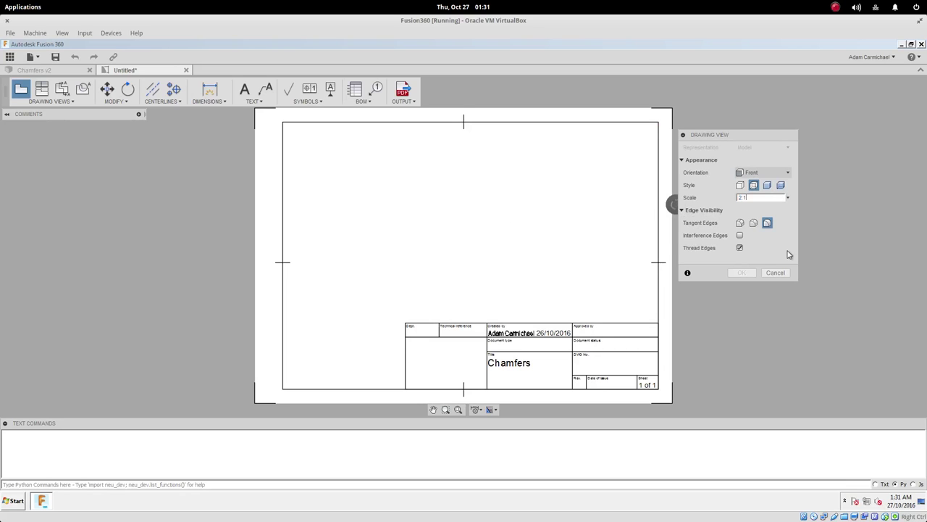
pyautogui.click(759, 173)
pyautogui.click(759, 260)
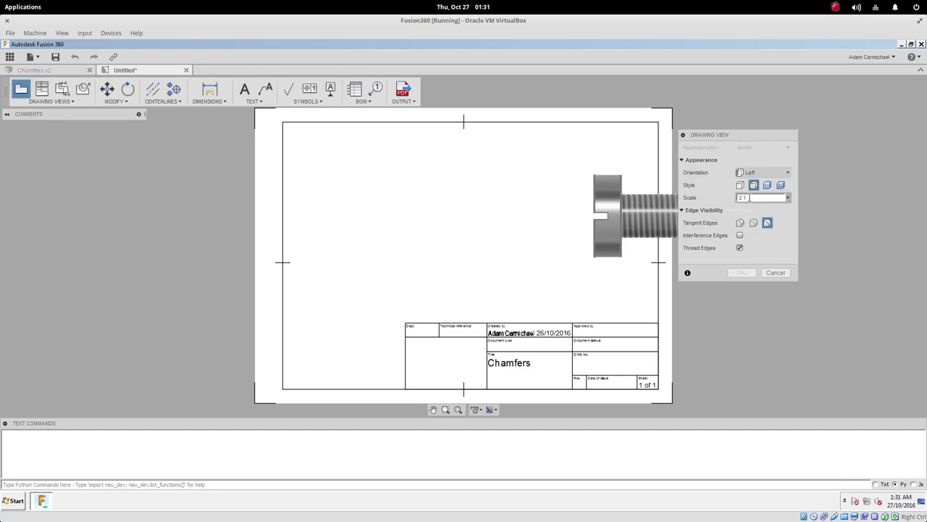
pyautogui.click(764, 197)
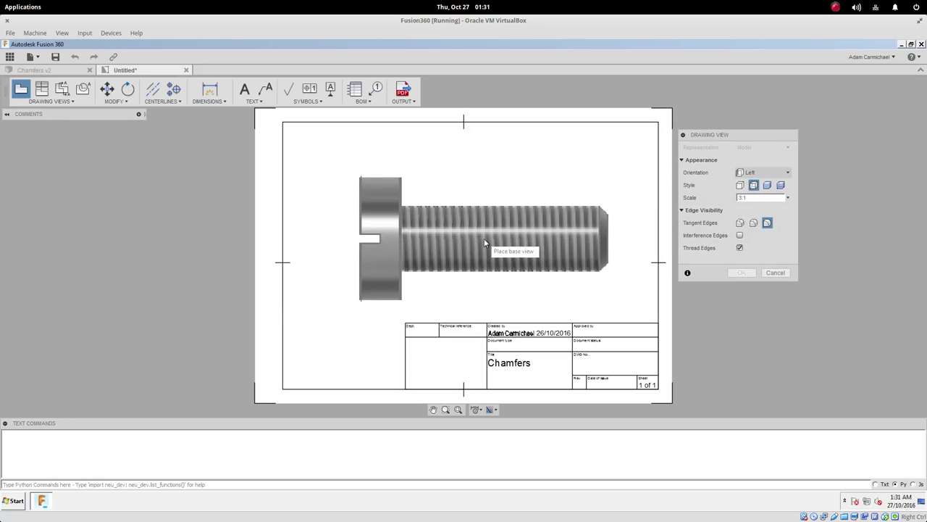
pyautogui.click(448, 214)
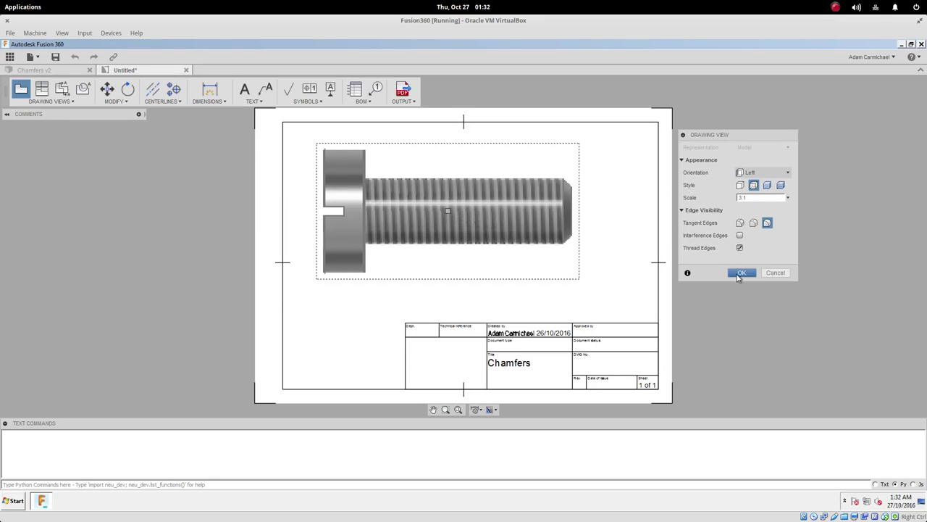
pyautogui.click(740, 273)
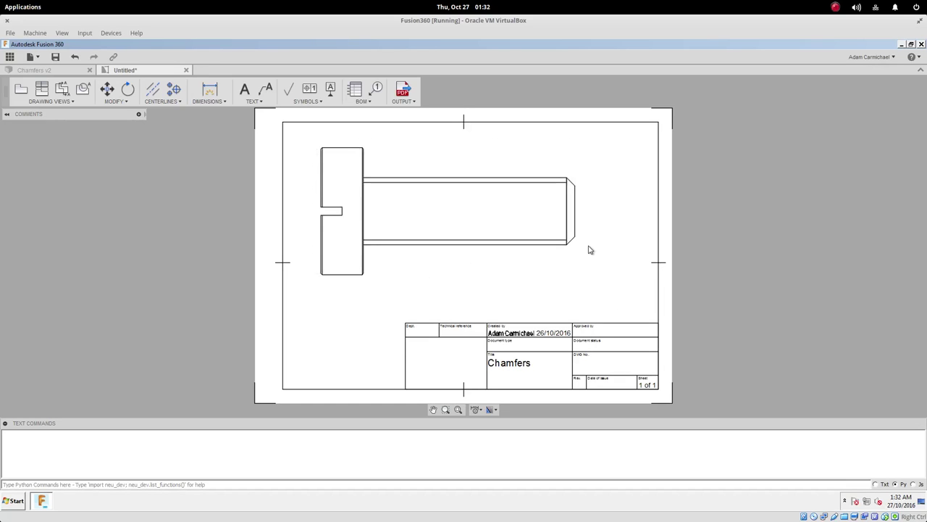
pyautogui.scroll(3, 591, 250)
pyautogui.scroll(3, 592, 250)
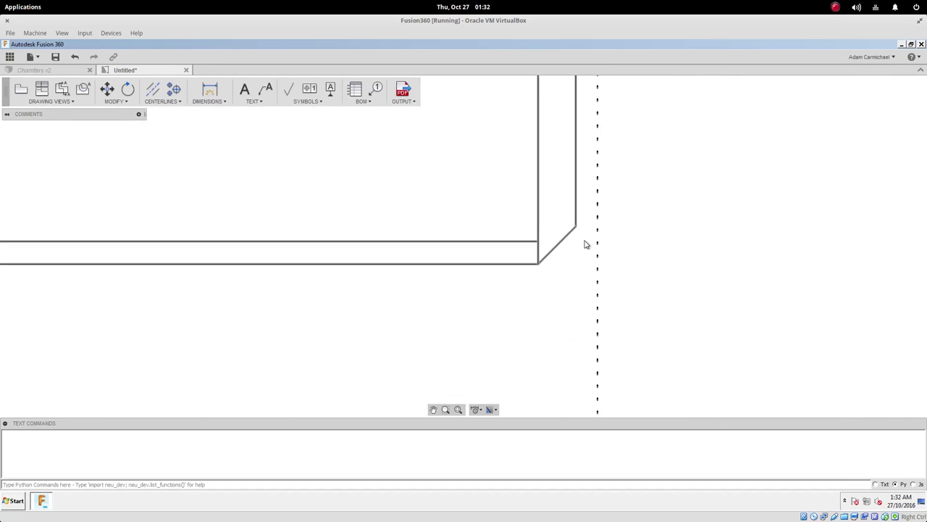
# Add a 15.82 linear dimension between the shank's top-right and bottom-right corners, placed right of the bolt.
pyautogui.press('d')
pyautogui.scroll(-5, 564, 250)
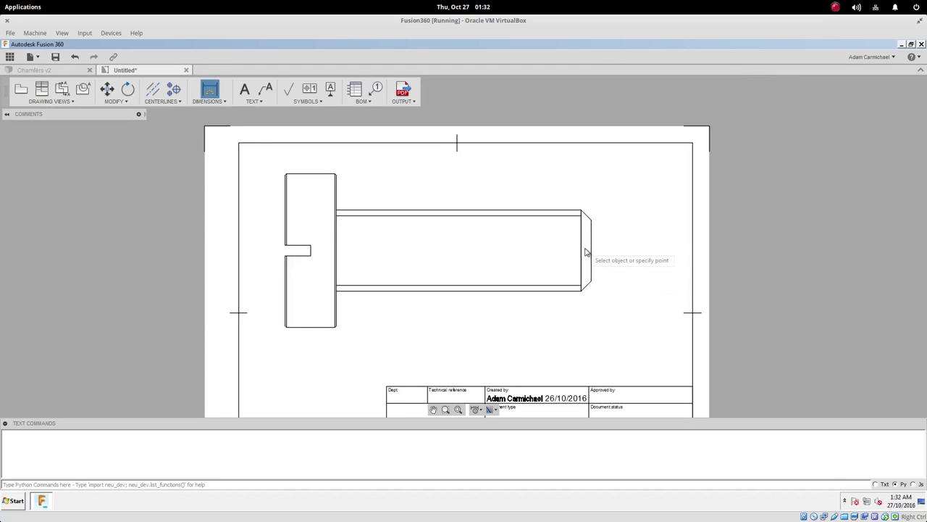
pyautogui.click(582, 251)
pyautogui.click(211, 102)
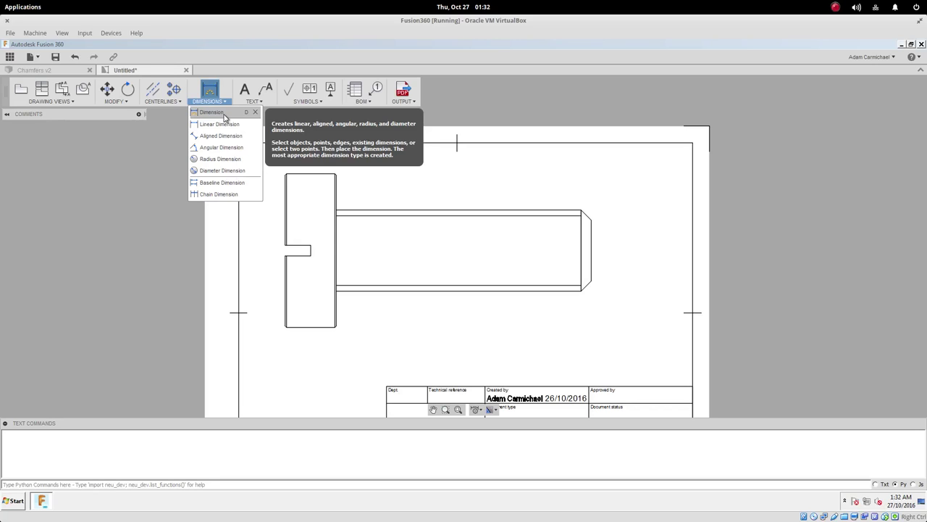
pyautogui.click(227, 124)
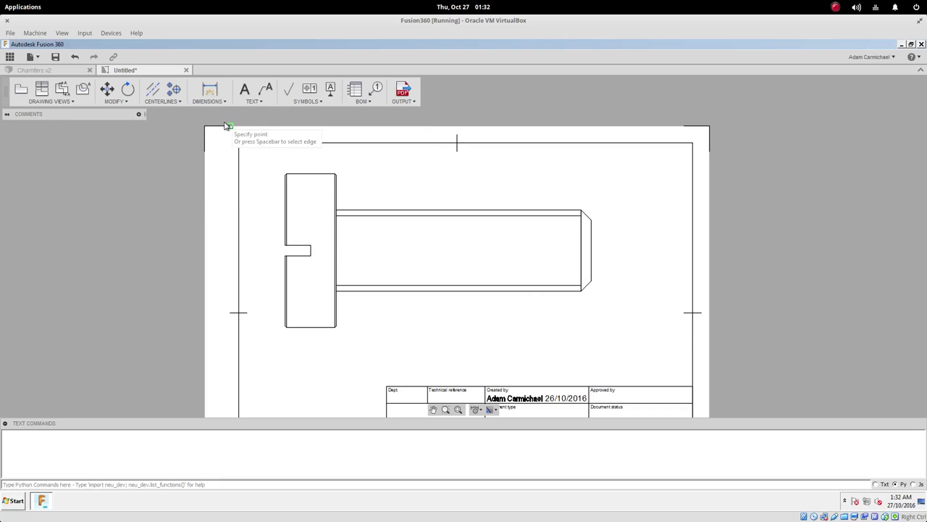
pyautogui.click(581, 211)
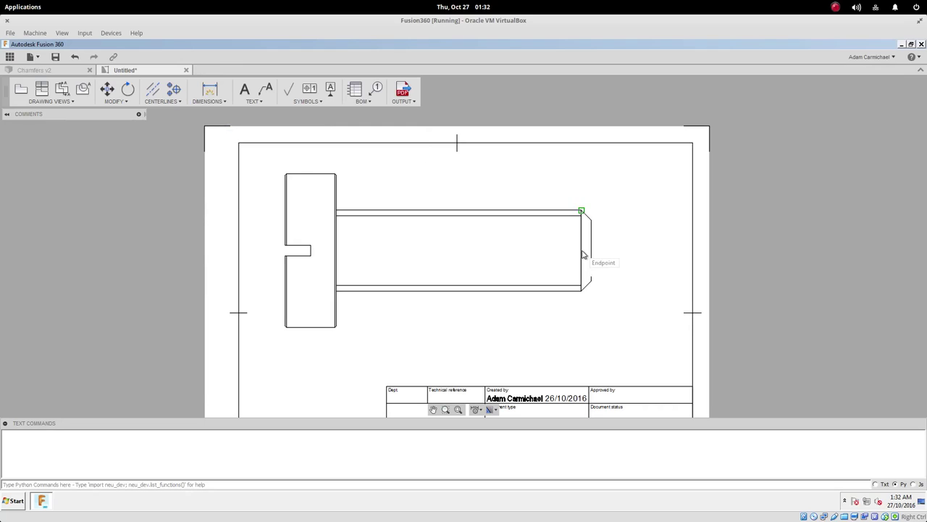
pyautogui.click(584, 292)
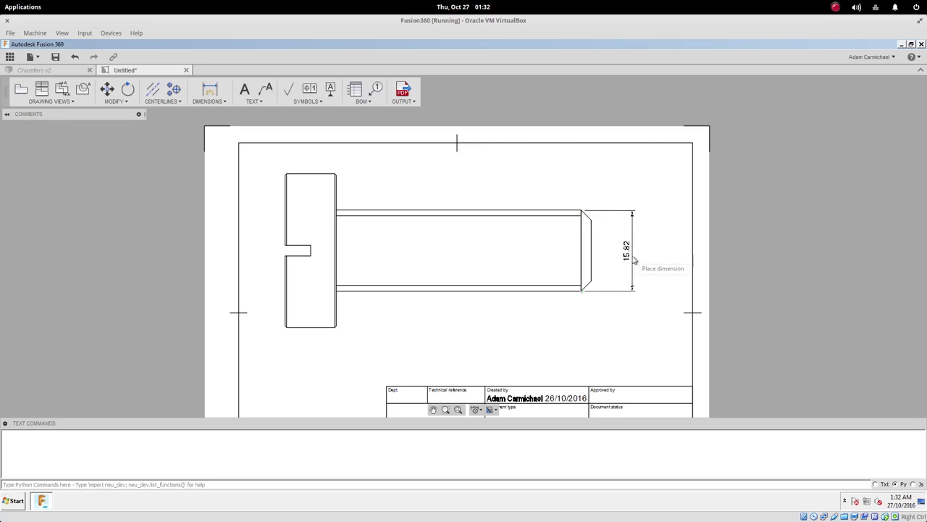
pyautogui.click(666, 255)
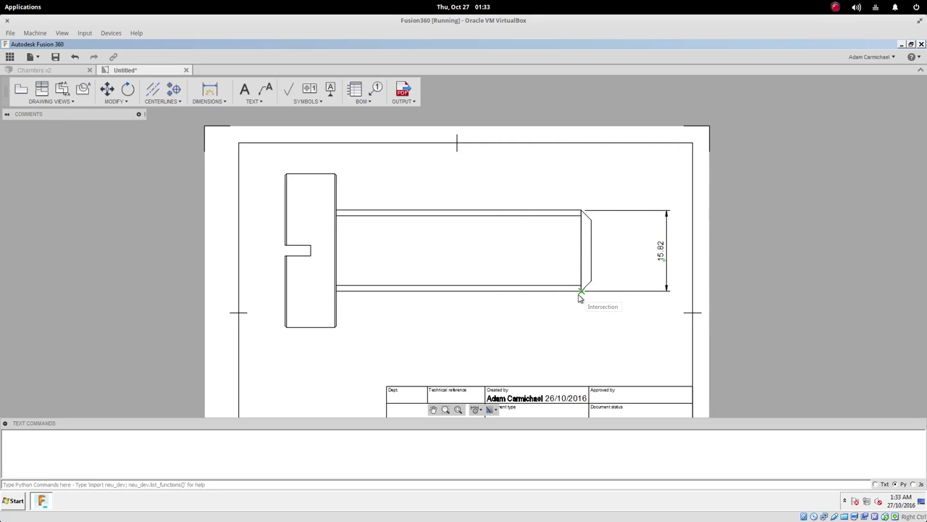
# Add a 1.91 linear dimension between the upper and lower chamfer corners at the bolt tip.
pyautogui.scroll(4, 578, 297)
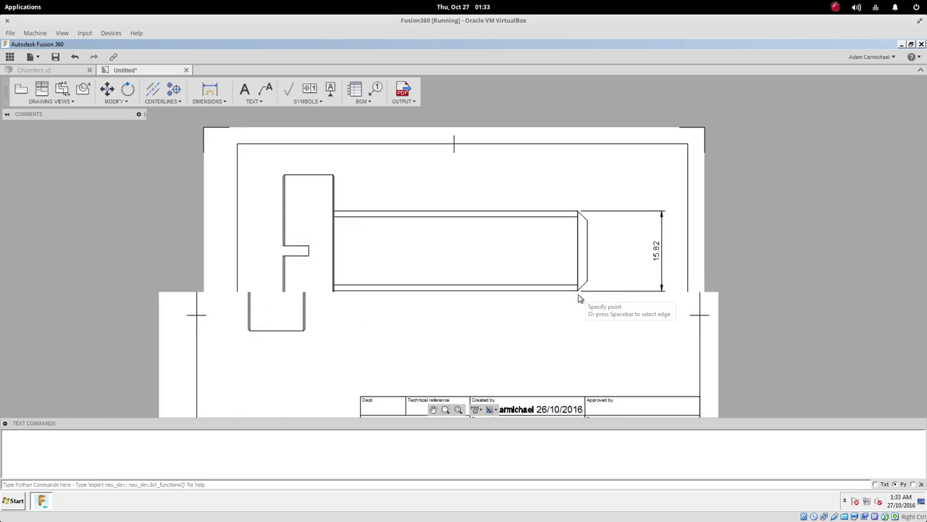
pyautogui.scroll(3, 579, 296)
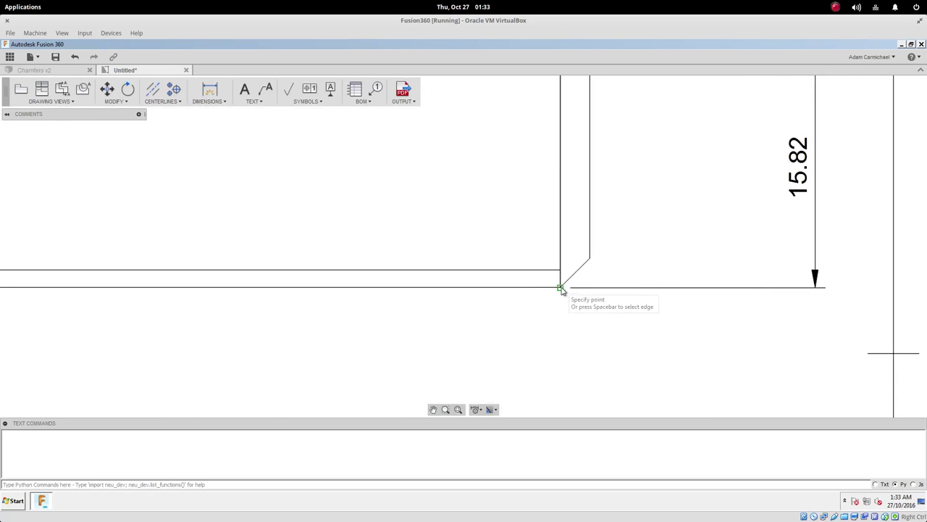
pyautogui.scroll(1, 559, 289)
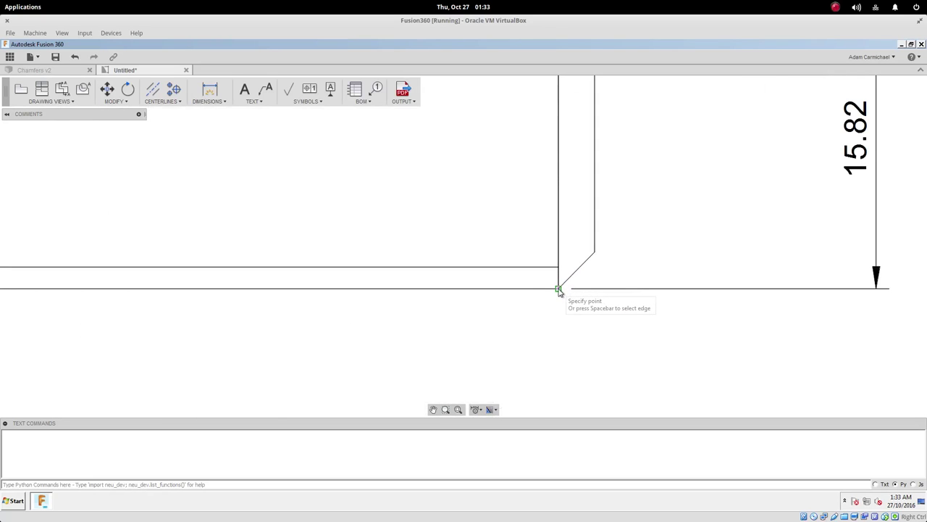
pyautogui.click(559, 289)
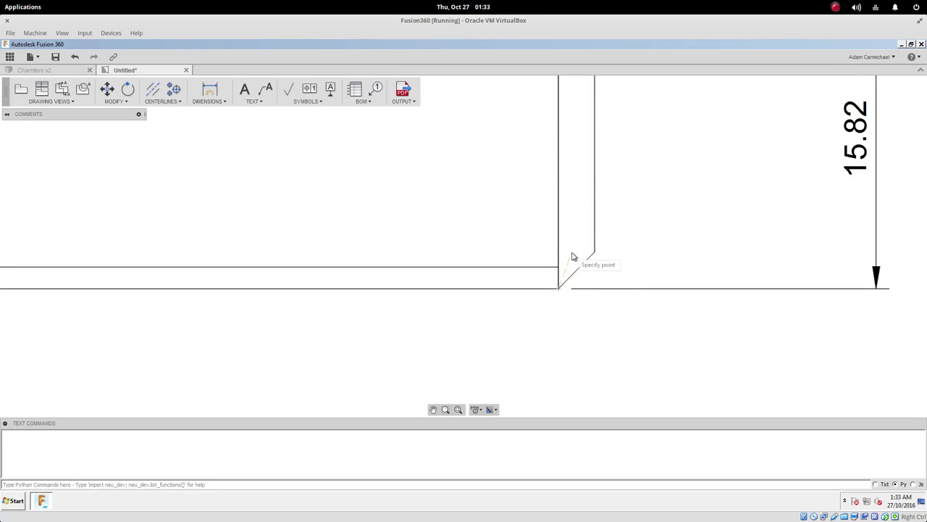
pyautogui.click(211, 101)
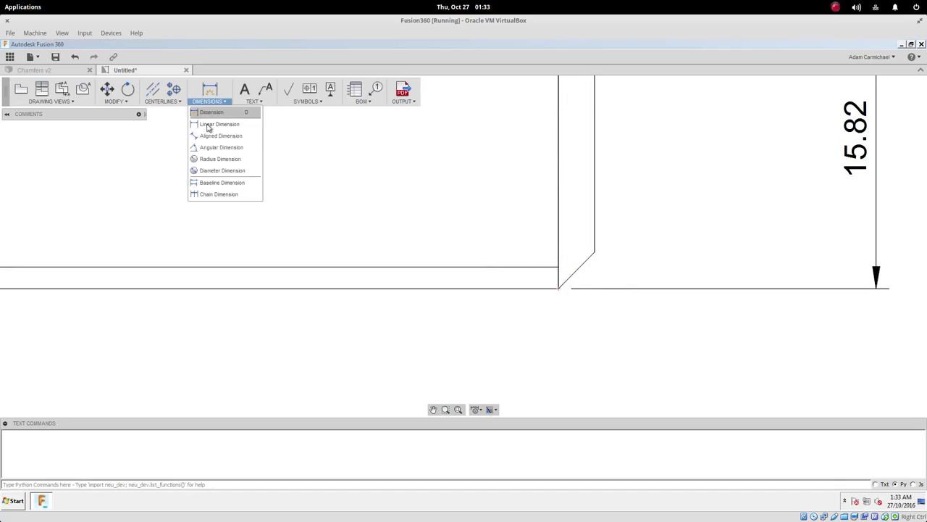
pyautogui.click(201, 123)
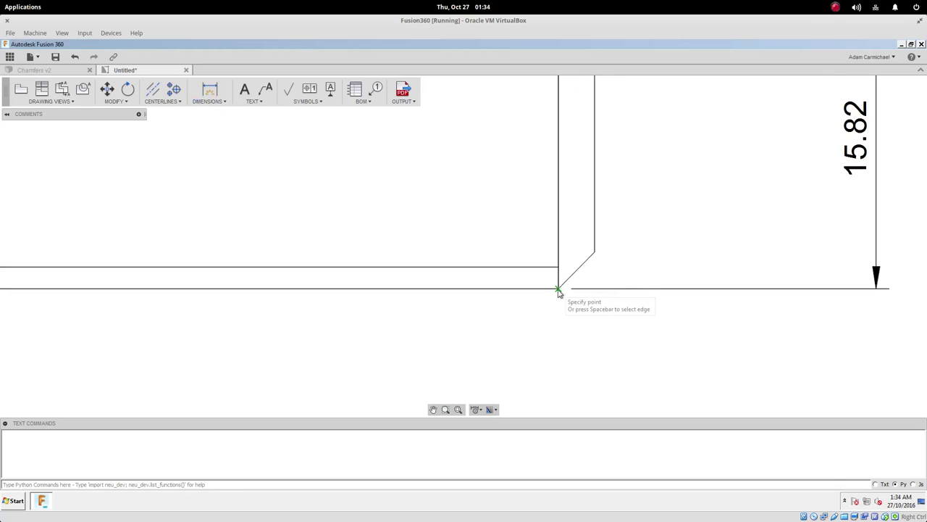
pyautogui.click(595, 253)
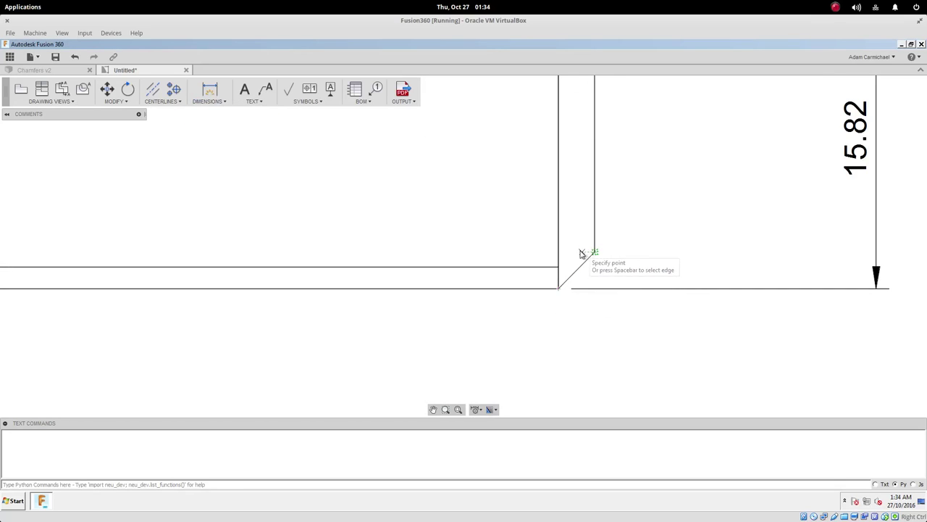
pyautogui.click(559, 289)
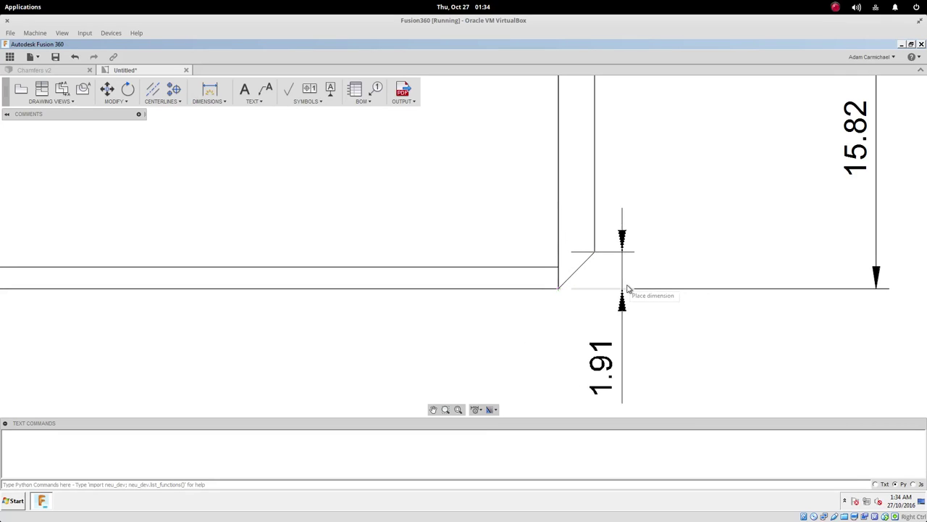
pyautogui.click(674, 289)
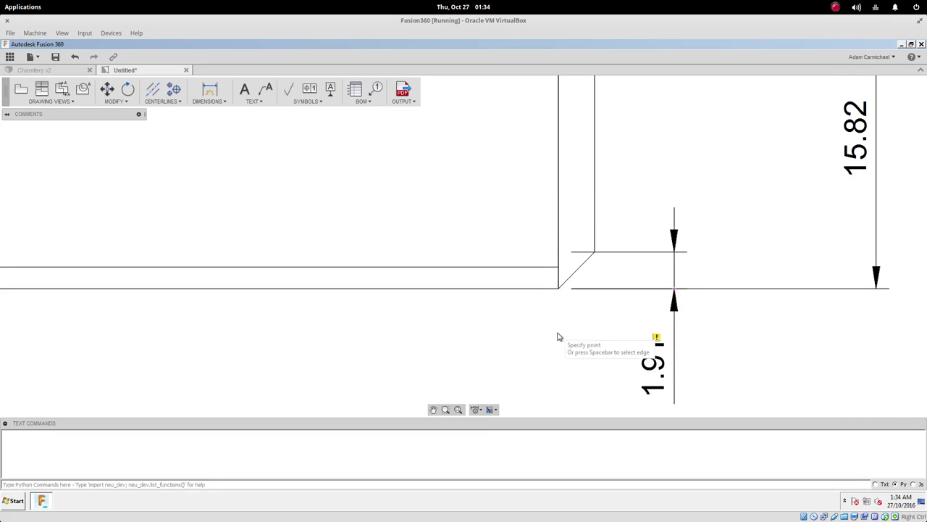
# Pan and zoom out to review the dimensioned bolt view.
pyautogui.moveTo(555, 334); pyautogui.dragTo(539, 277, button='middle')
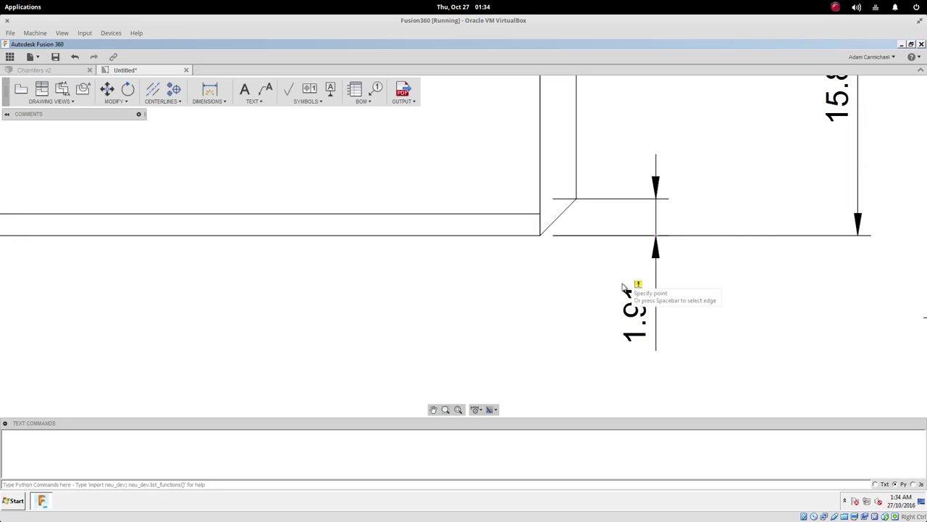
pyautogui.scroll(-3, 629, 348)
pyautogui.scroll(-1, 630, 348)
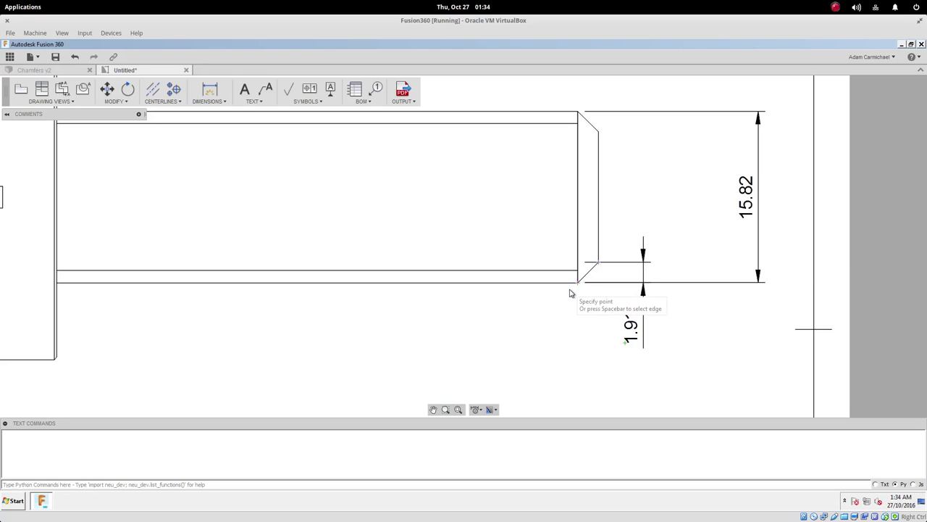
pyautogui.scroll(4, 571, 293)
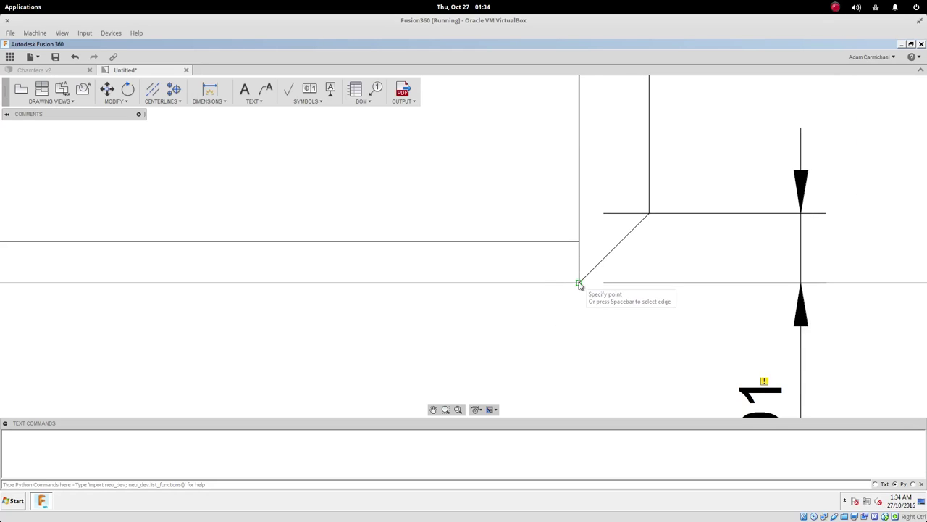
pyautogui.scroll(-3, 579, 285)
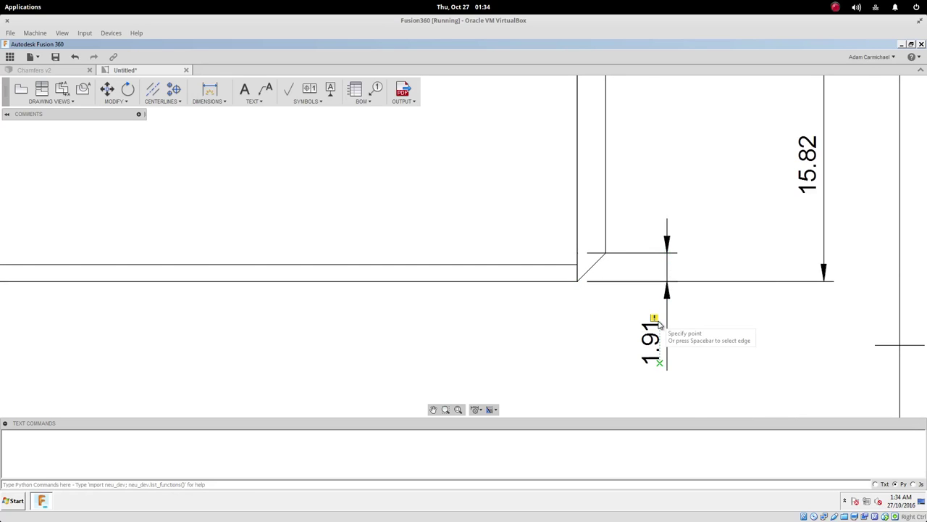
pyautogui.scroll(-3, 660, 324)
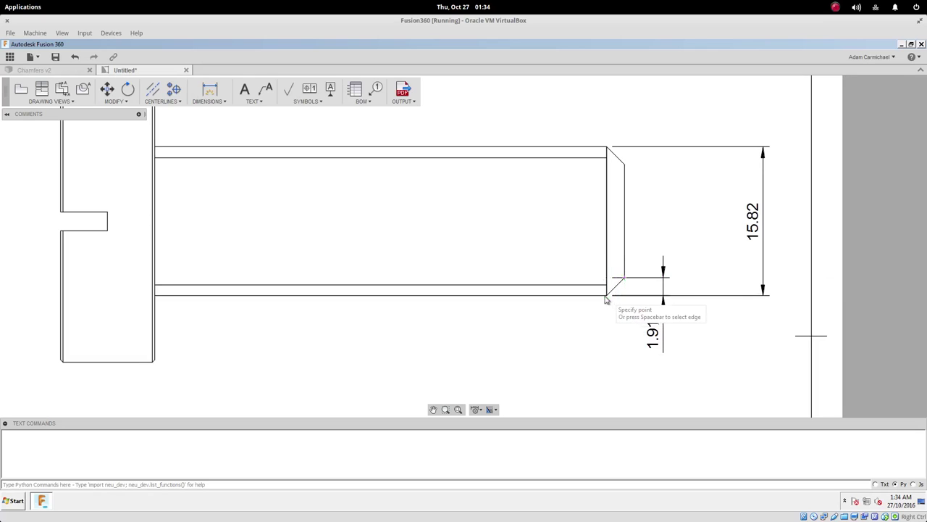
# Add a 45° angular dimension between the slanted chamfer edge and the bolt's bottom edge.
pyautogui.click(216, 101)
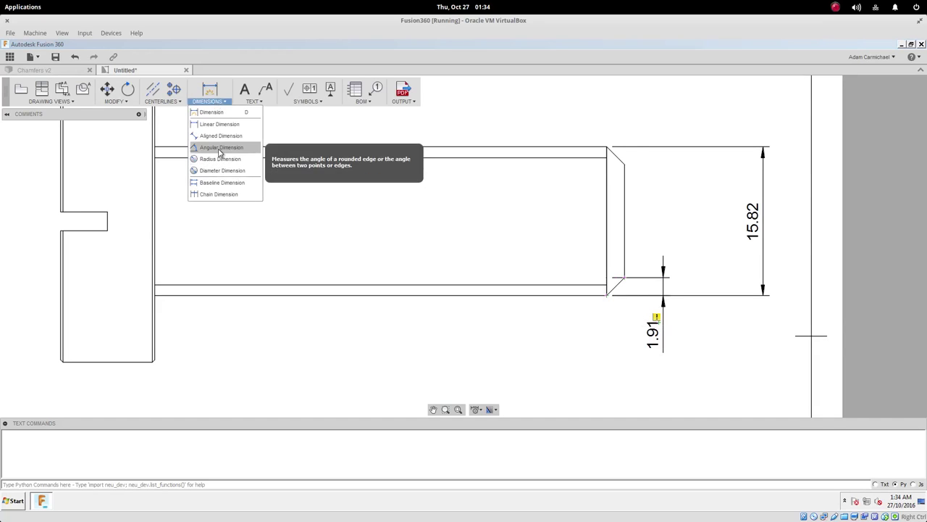
pyautogui.click(209, 147)
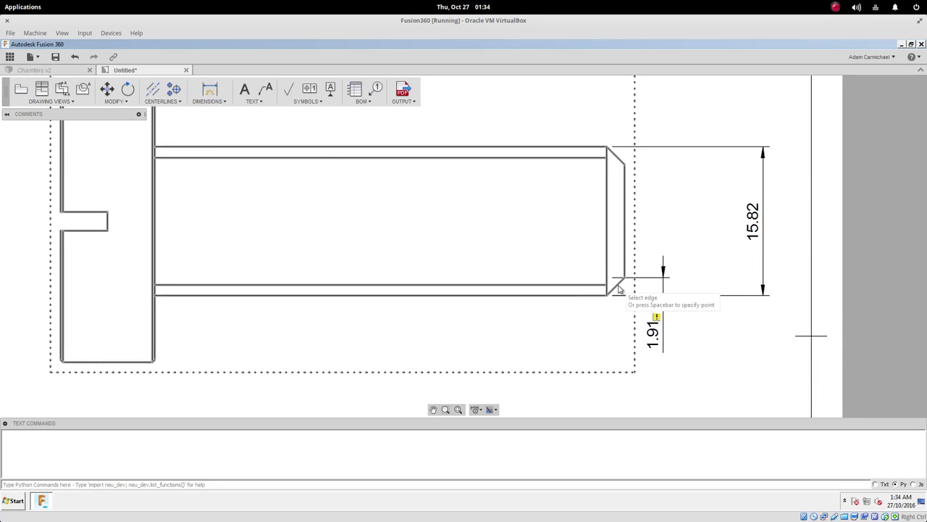
pyautogui.scroll(4, 612, 289)
pyautogui.click(593, 288)
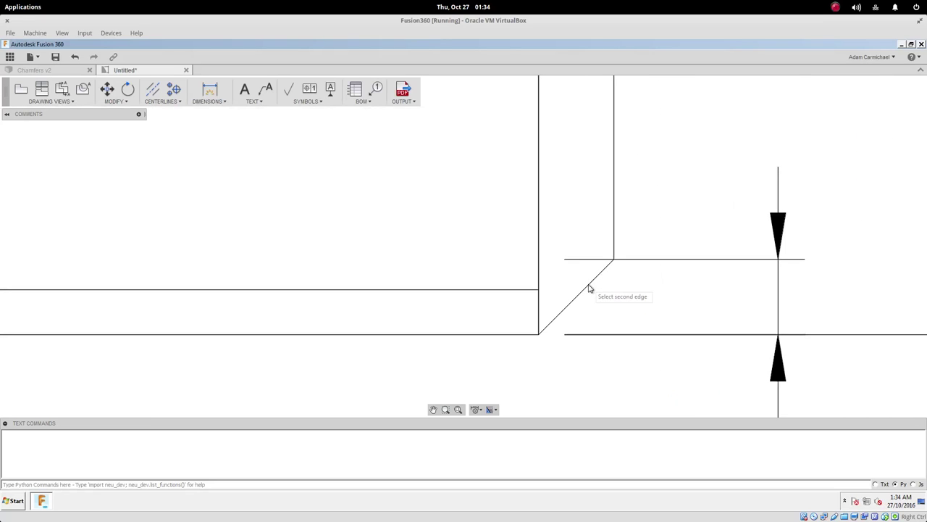
pyautogui.click(507, 334)
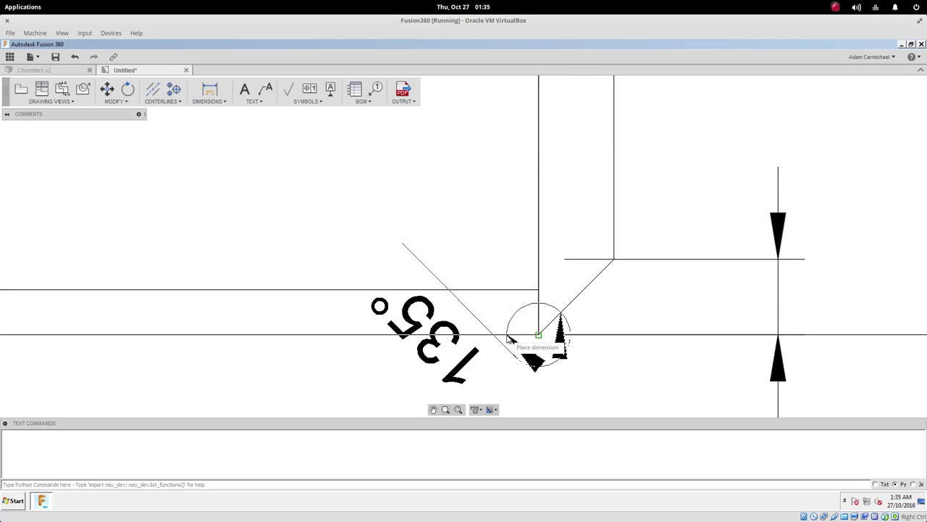
pyautogui.scroll(-5, 446, 236)
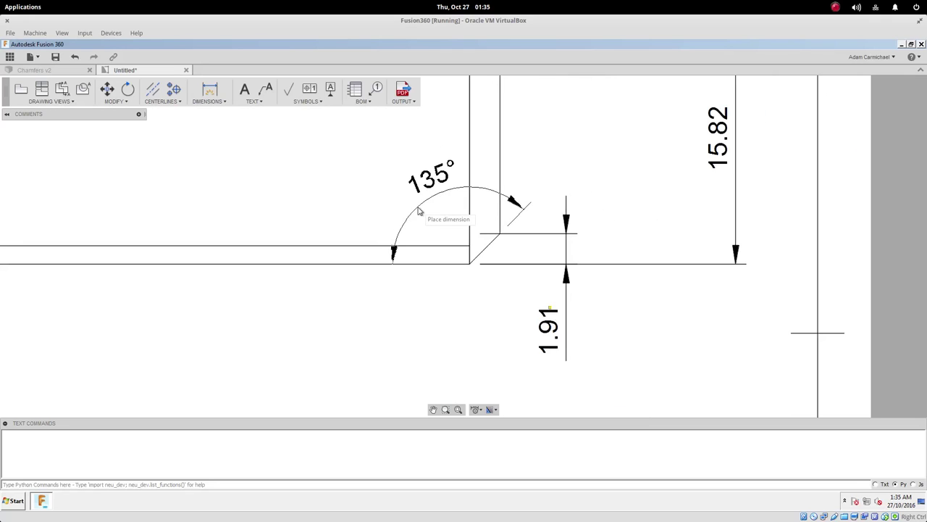
pyautogui.moveTo(446, 232); pyautogui.dragTo(446, 219, button='middle')
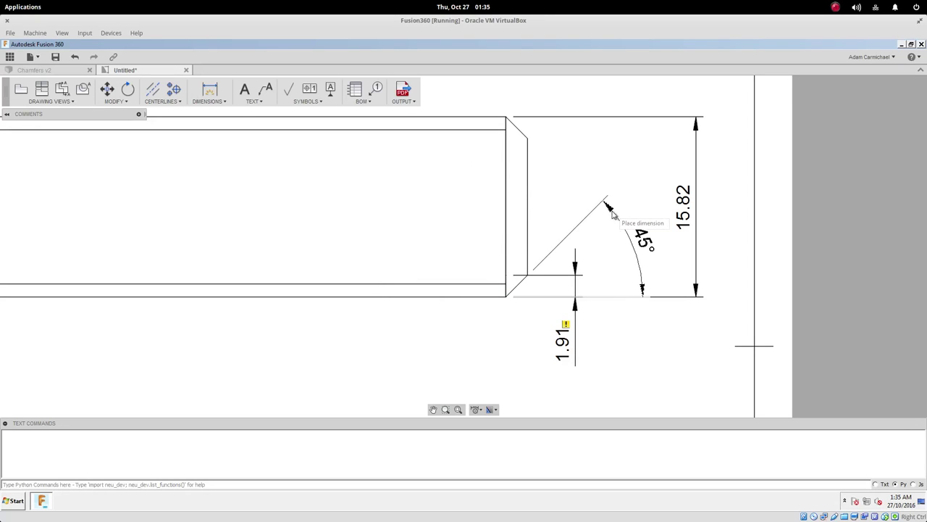
pyautogui.click(611, 210)
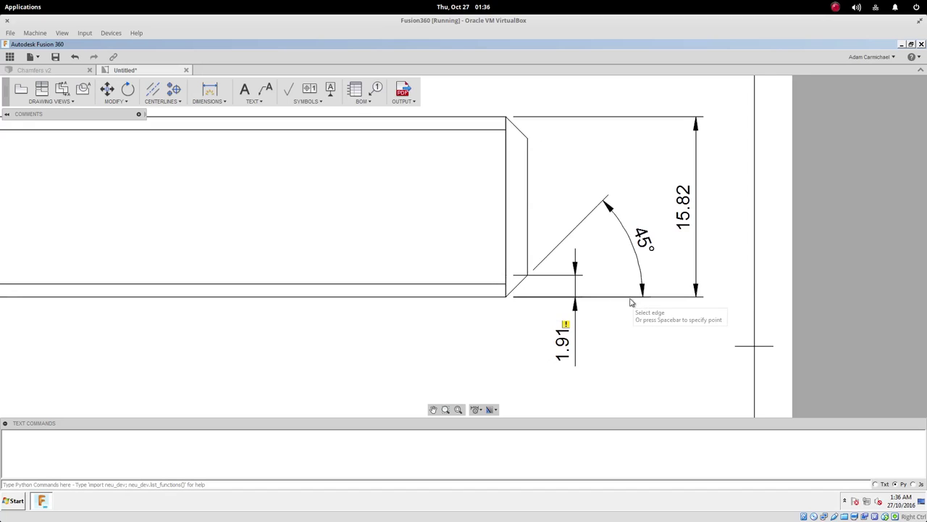
pyautogui.scroll(-2, 632, 302)
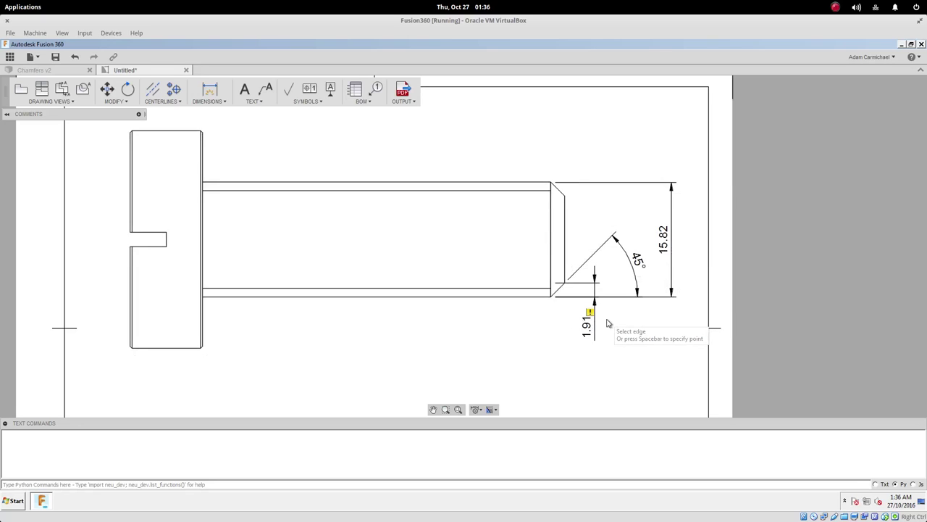
pyautogui.scroll(5, 607, 323)
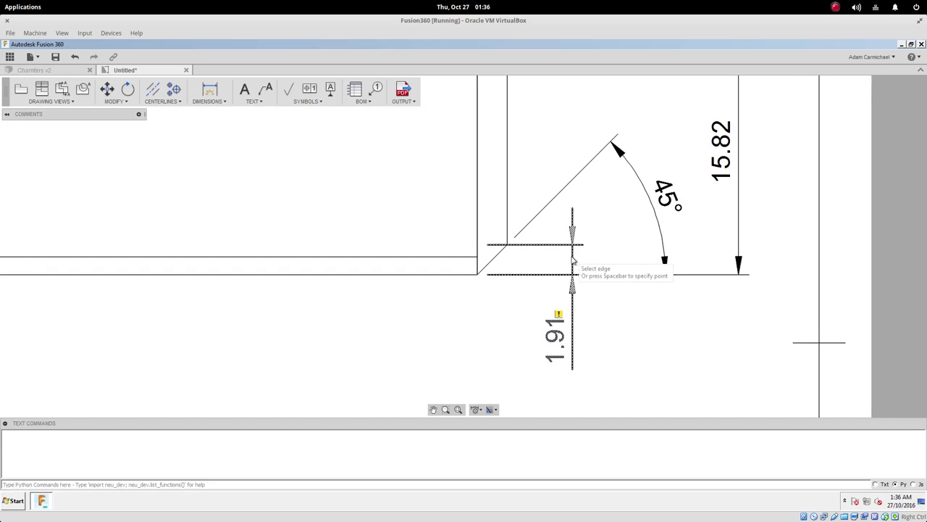
pyautogui.scroll(-6, 573, 259)
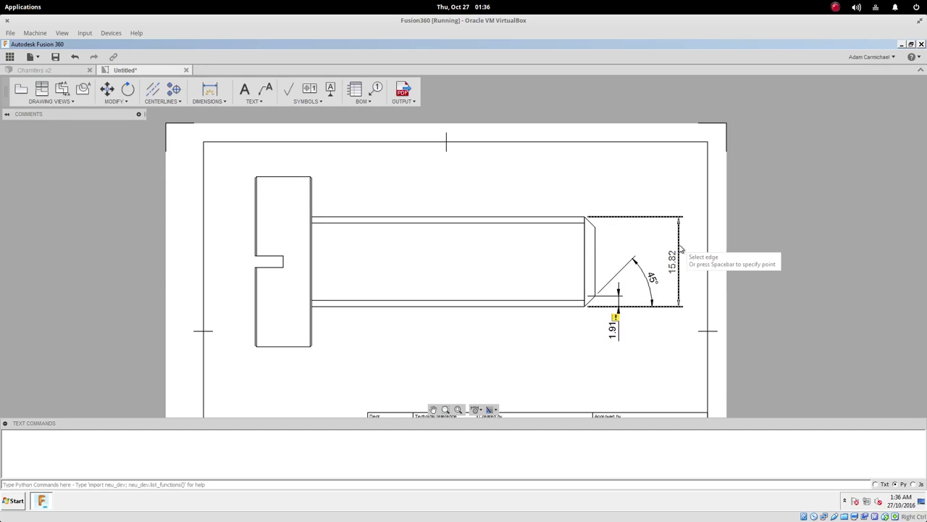
pyautogui.moveTo(673, 371); pyautogui.dragTo(642, 234, button='middle')
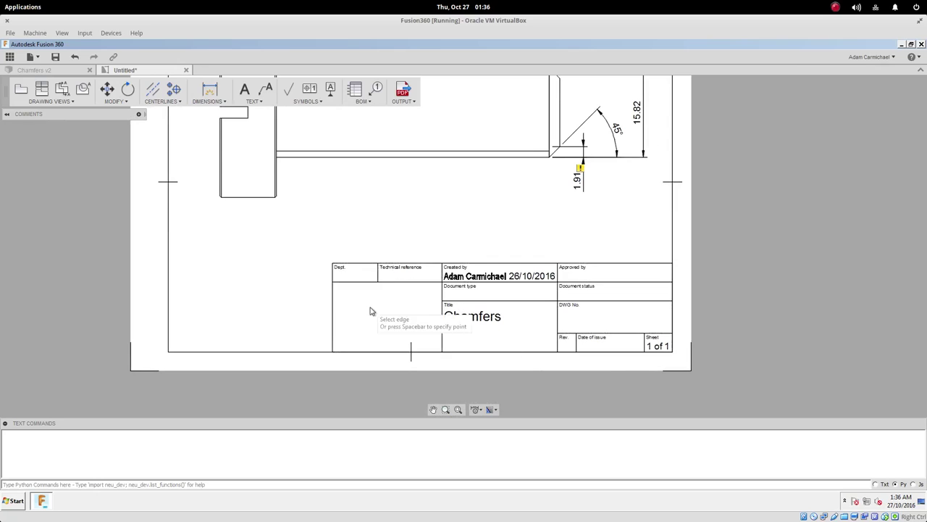
pyautogui.moveTo(435, 323); pyautogui.dragTo(519, 379, button='middle')
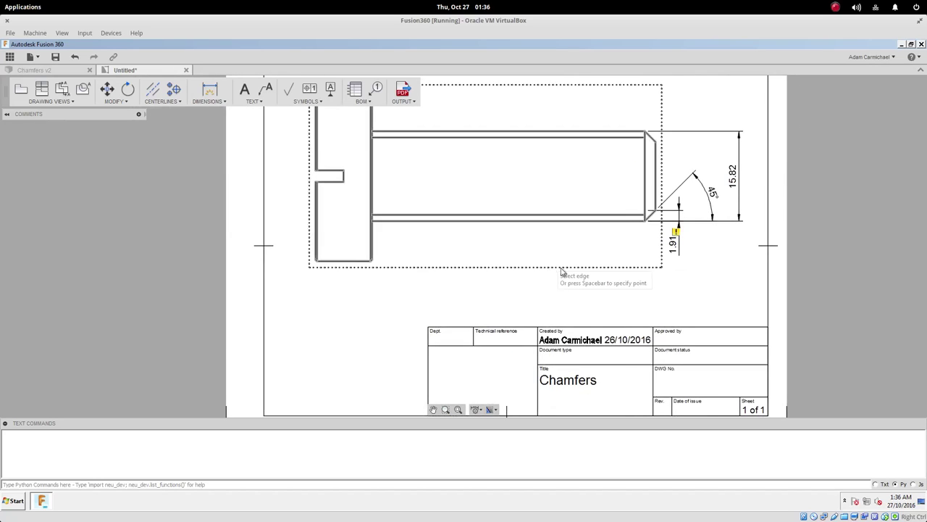
pyautogui.moveTo(572, 284); pyautogui.dragTo(606, 361, button='middle')
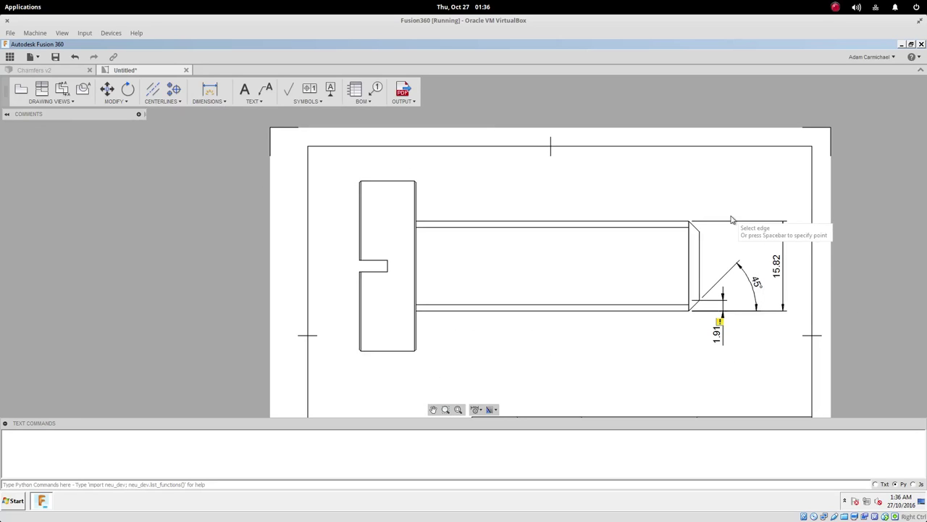
pyautogui.click(782, 281)
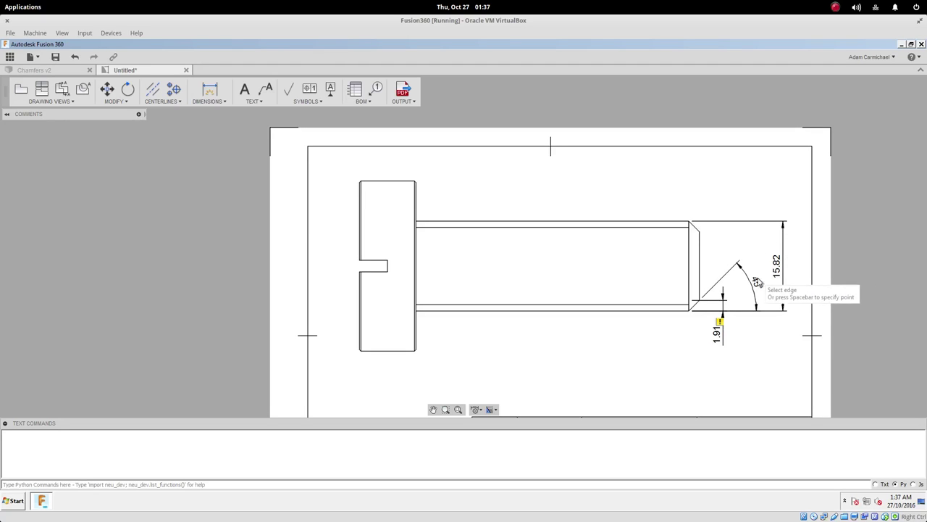
pyautogui.scroll(3, 395, 362)
pyautogui.scroll(2, 397, 363)
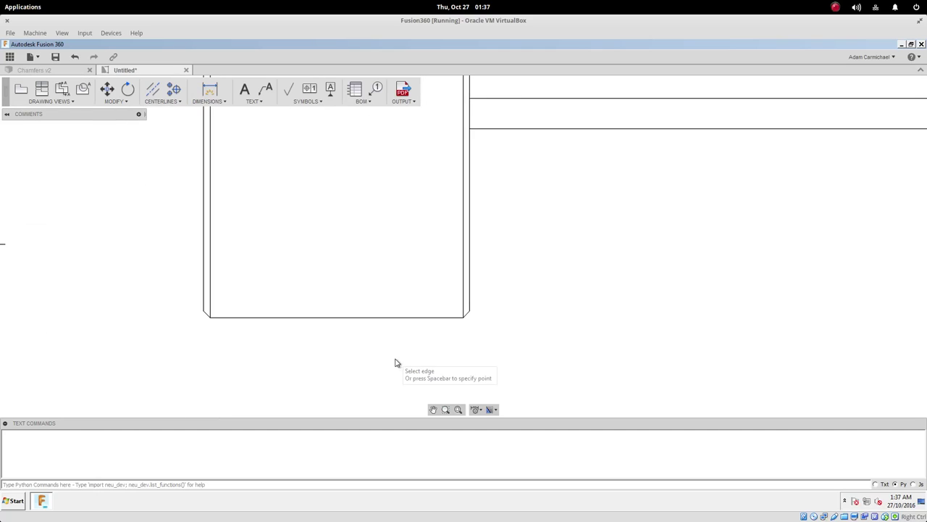
pyautogui.moveTo(445, 353); pyautogui.dragTo(517, 336, button='middle')
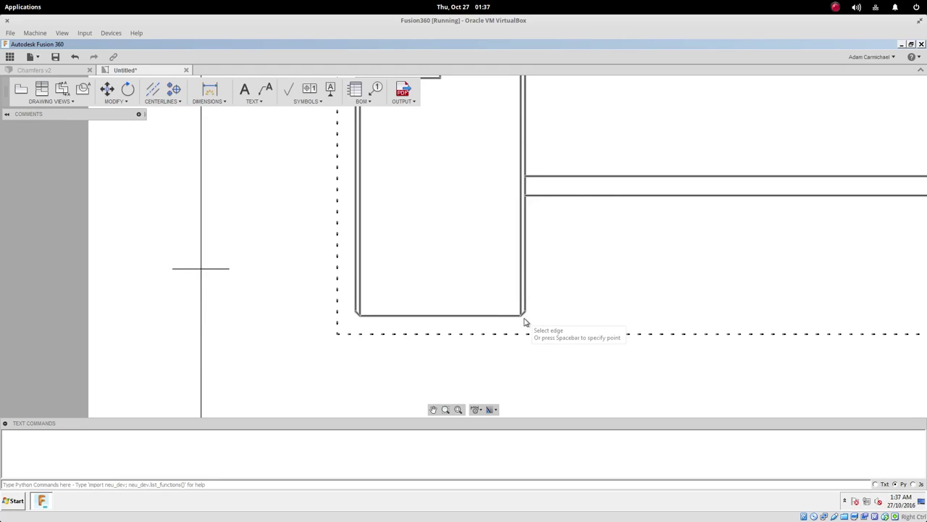
pyautogui.scroll(4, 525, 317)
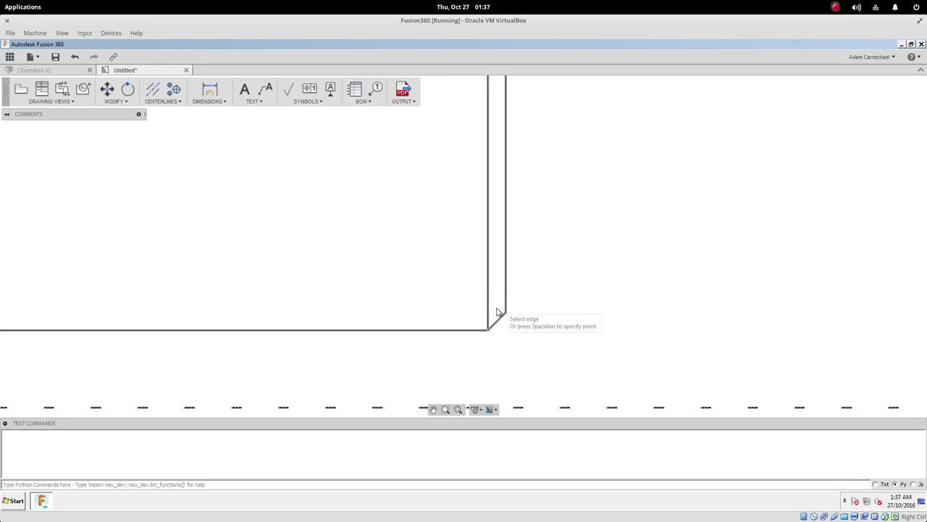
pyautogui.scroll(-5, 525, 317)
pyautogui.scroll(3, 440, 317)
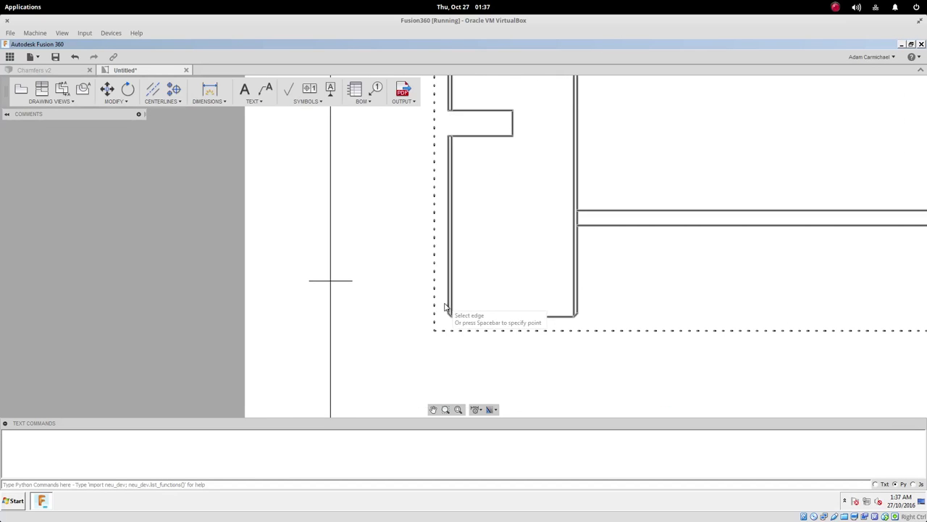
pyautogui.scroll(-2, 442, 317)
pyautogui.scroll(-2, 445, 316)
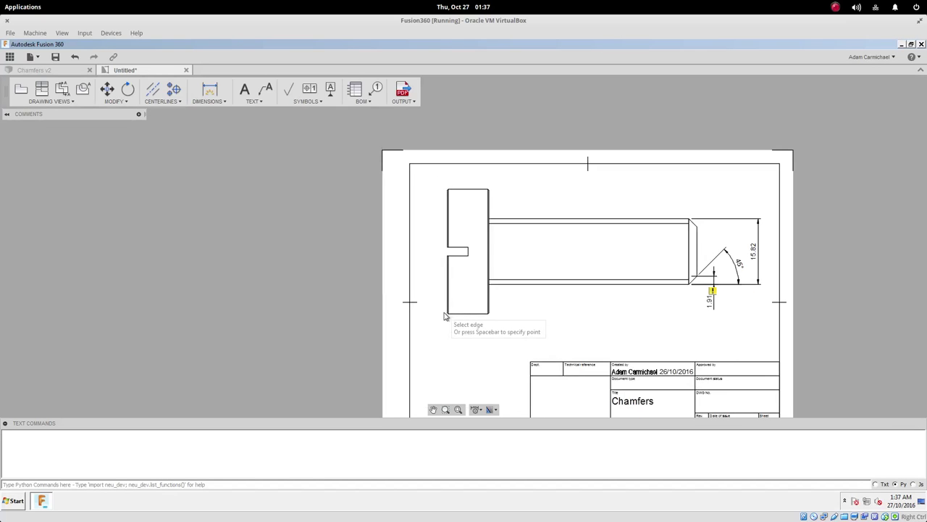